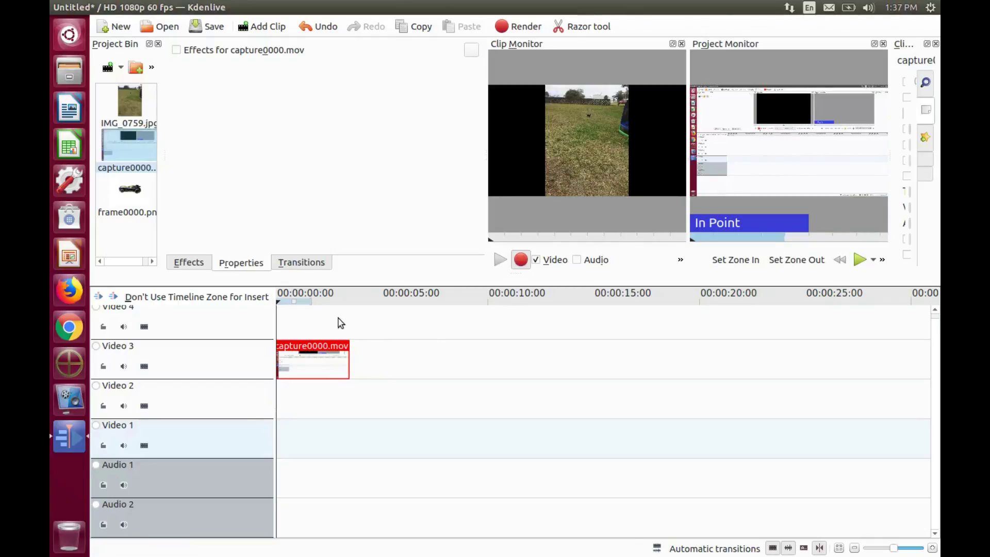
Apply the Alpha shapes effect to the capture0000.mov clip on Video 3 and detach the Project Monitor into a larger floating window
click(187, 264)
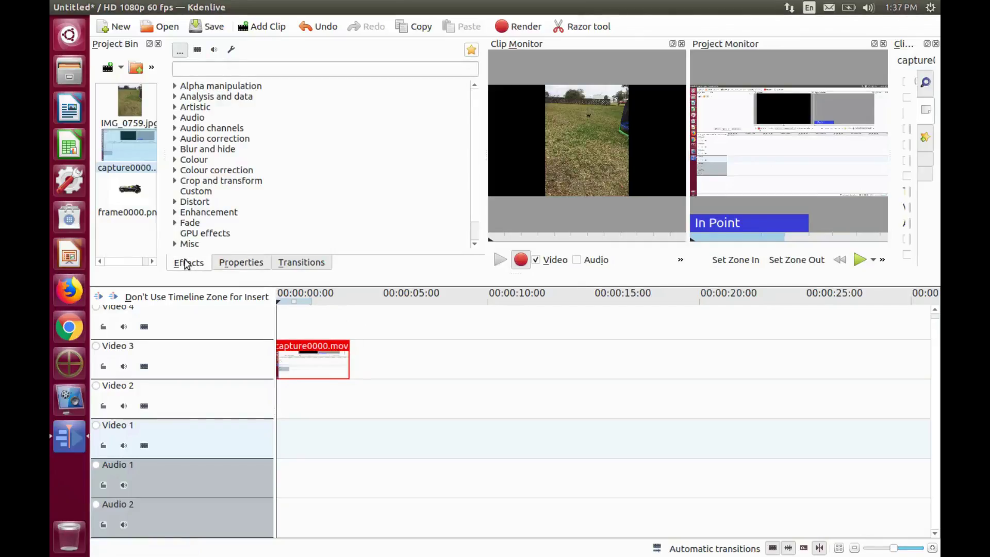
click(175, 87)
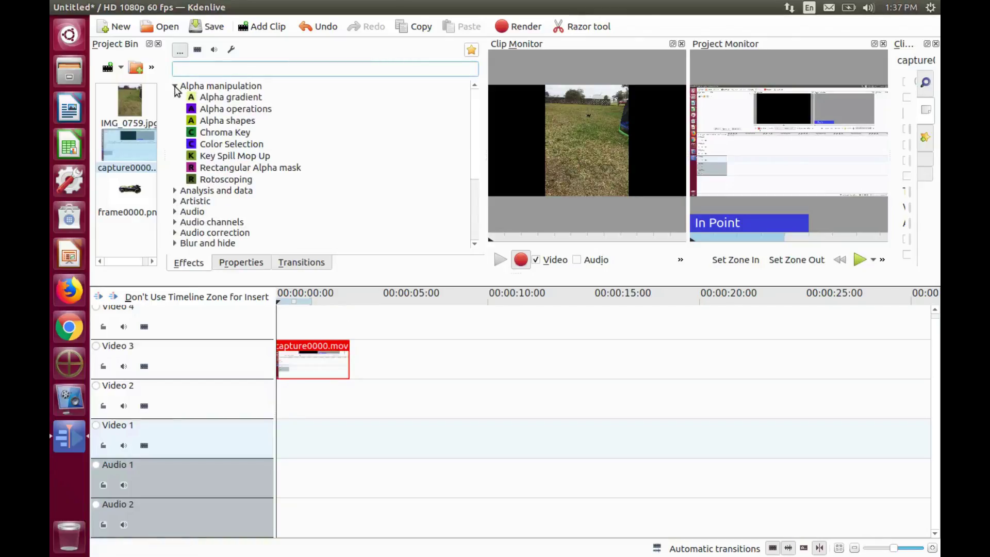
click(218, 126)
drag(228, 126, 326, 350)
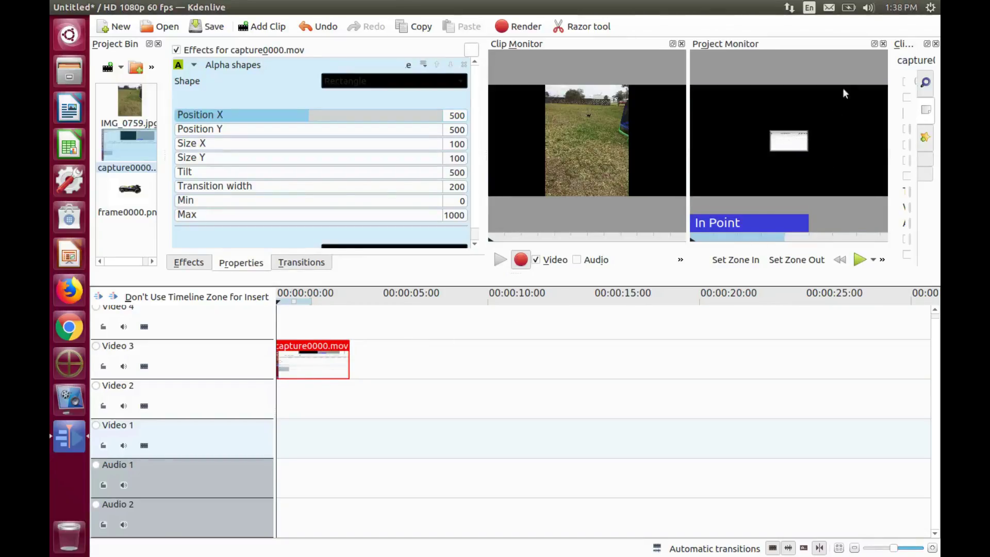
click(875, 46)
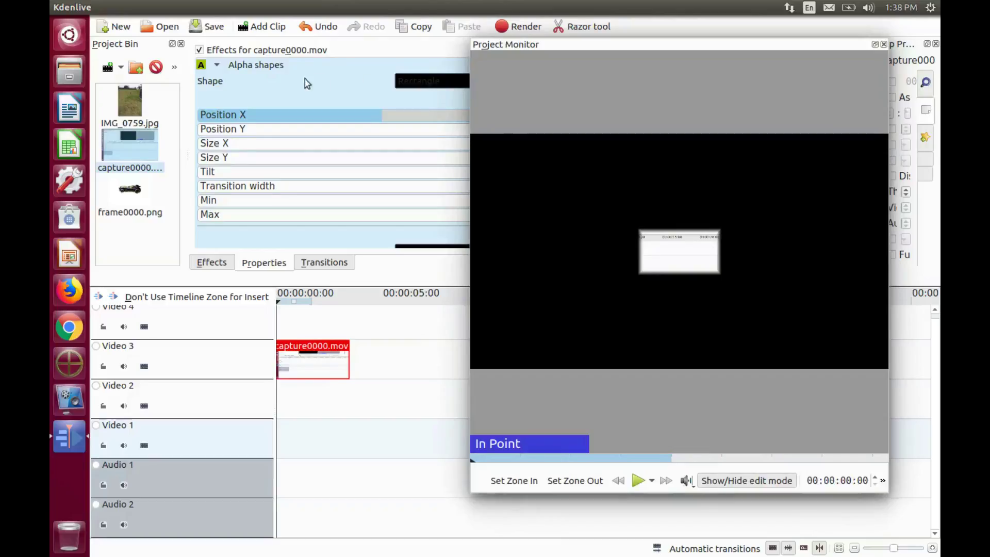
Try the Ellipse, Triangle and Diamond options in turn as the Alpha shapes mask shape, ending on Diamond
click(420, 83)
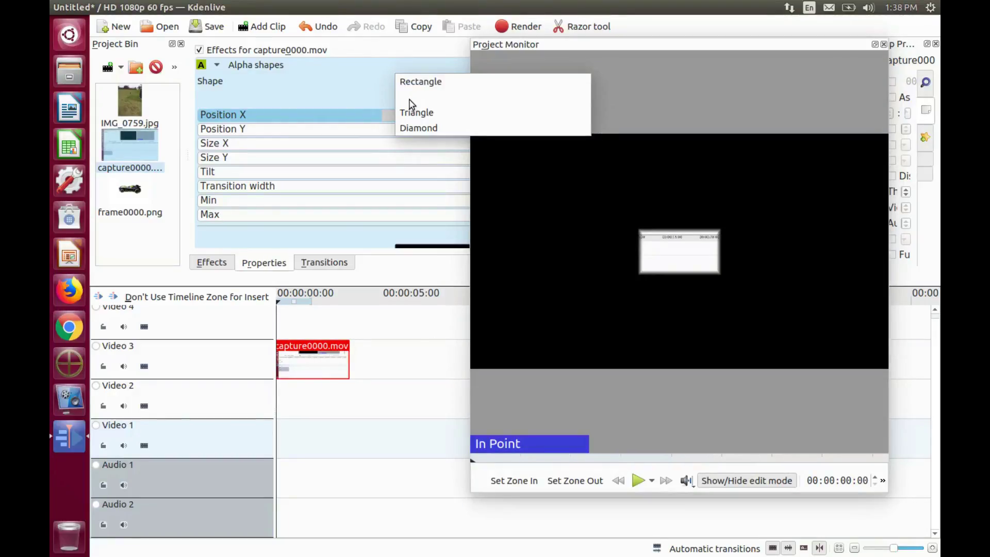
click(411, 103)
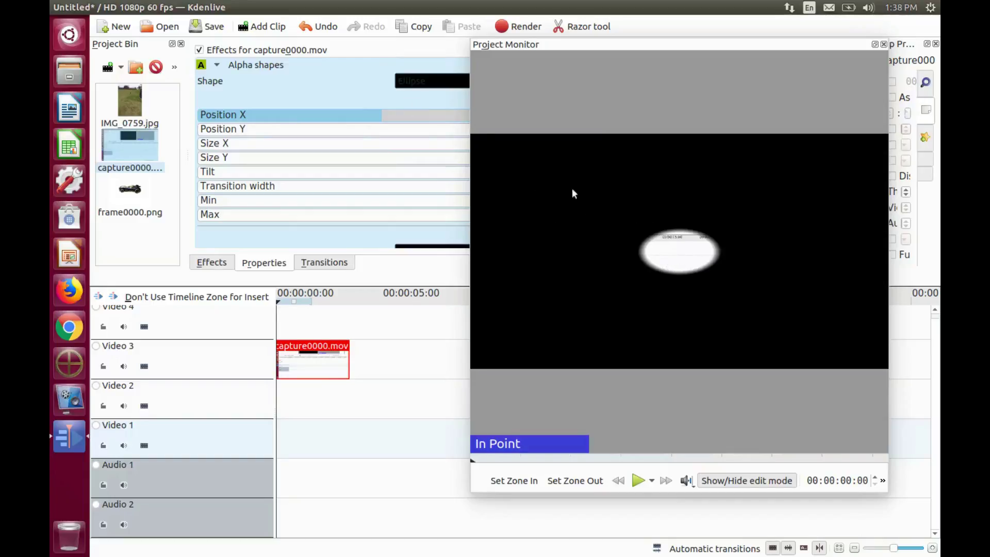
click(424, 82)
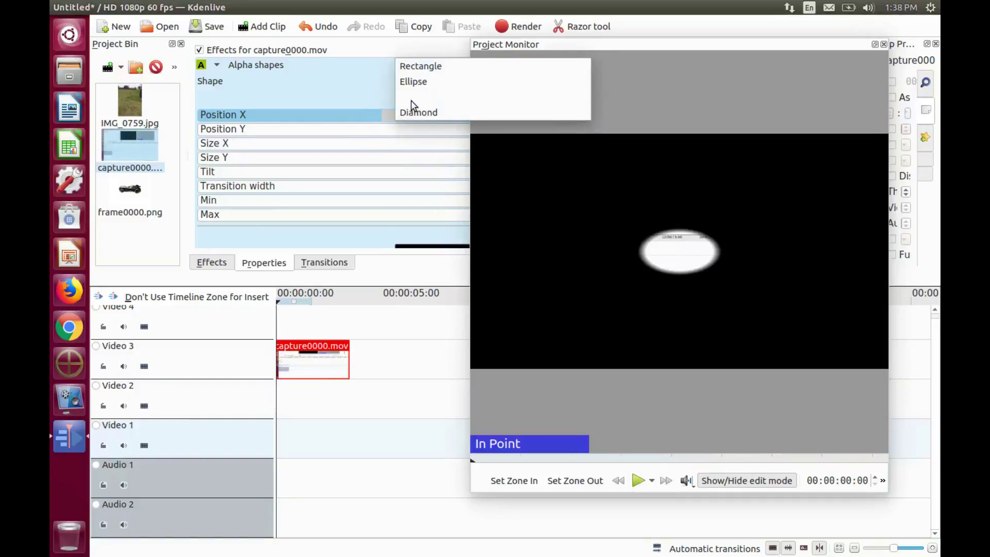
click(413, 103)
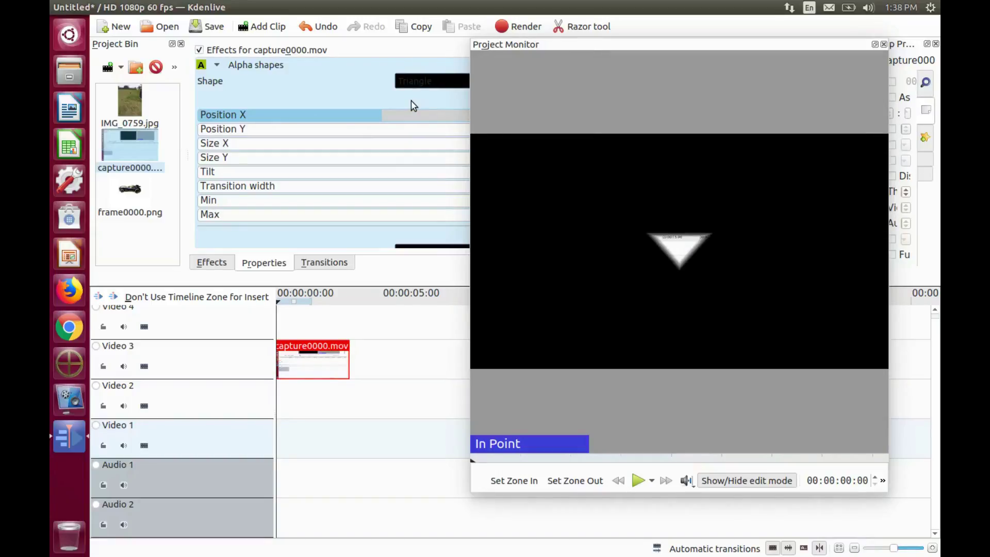
click(411, 101)
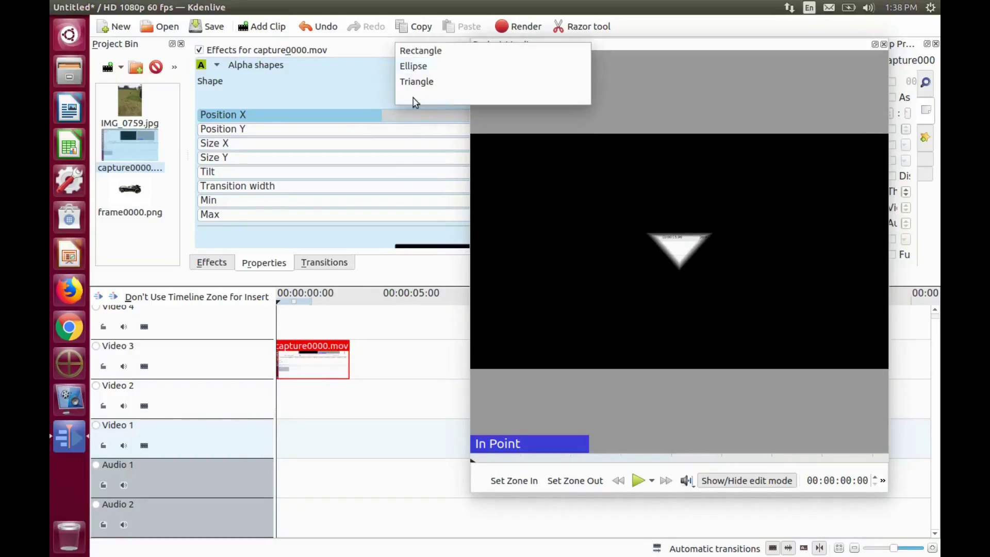
click(415, 103)
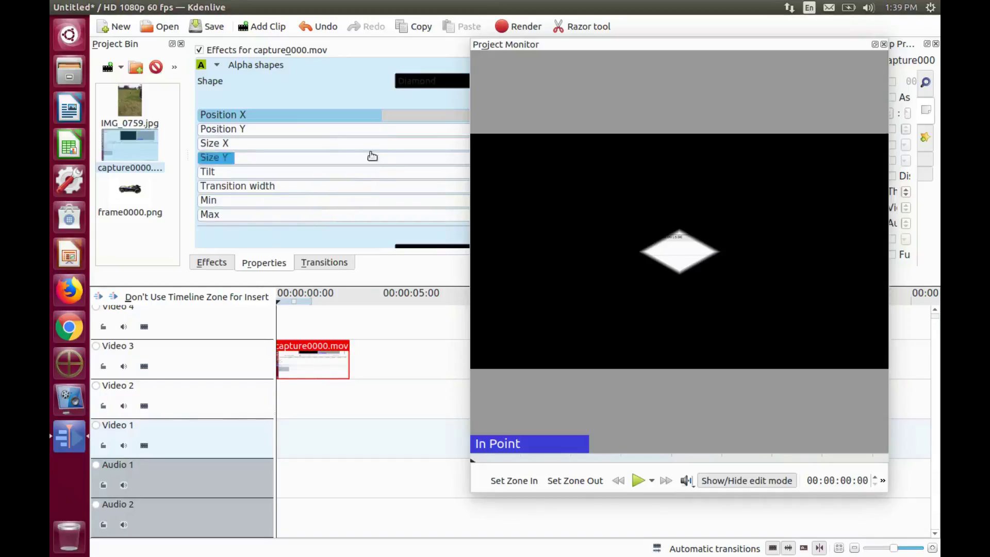
Try moving the diamond mask up with Position Y and left with Position X, returning it to the frame's centre each time
scroll(367, 159, down, 1)
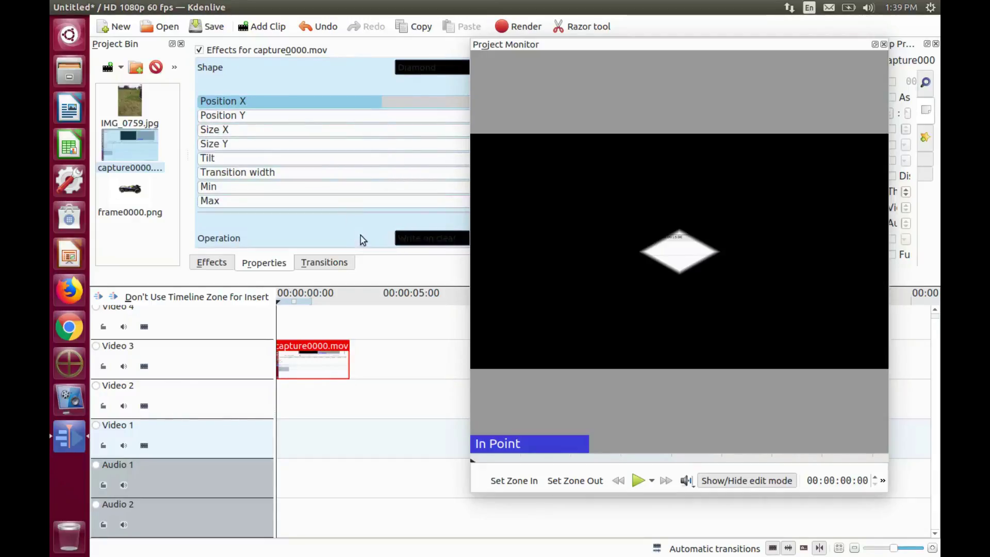
scroll(371, 225, up, 1)
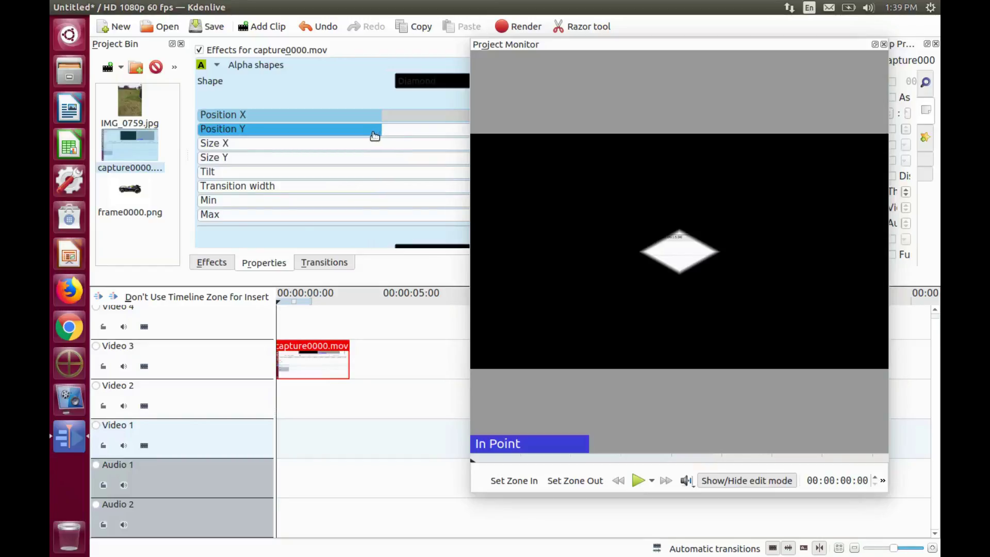
click(322, 135)
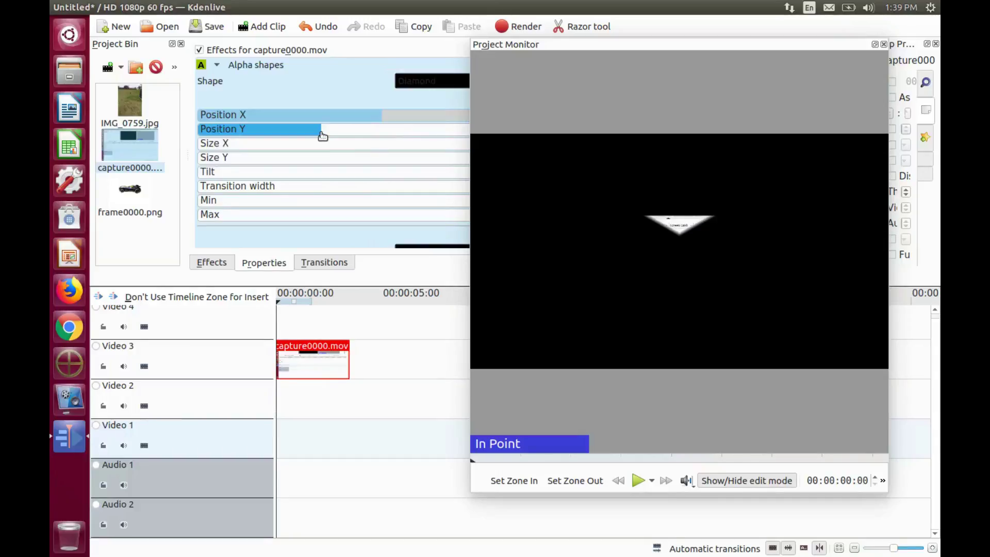
click(382, 133)
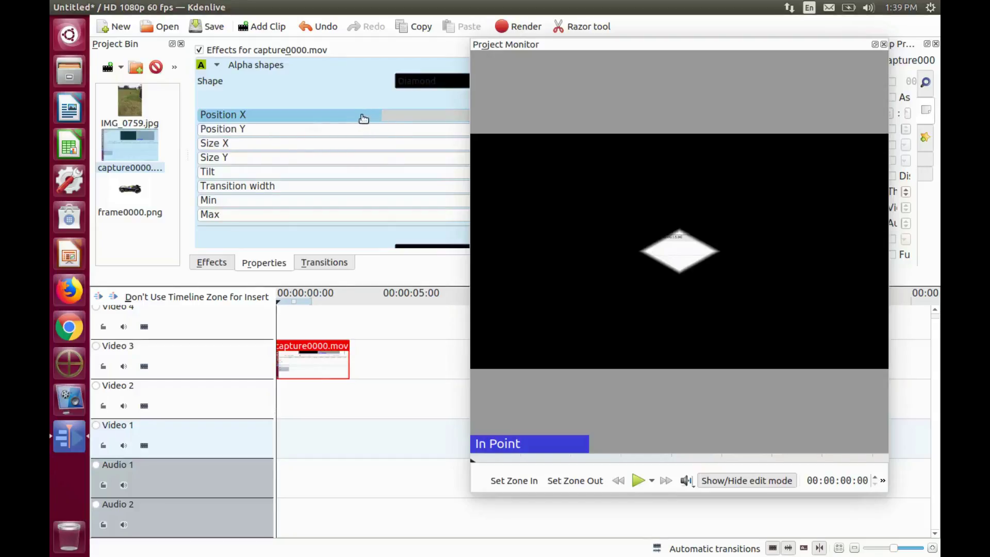
click(328, 117)
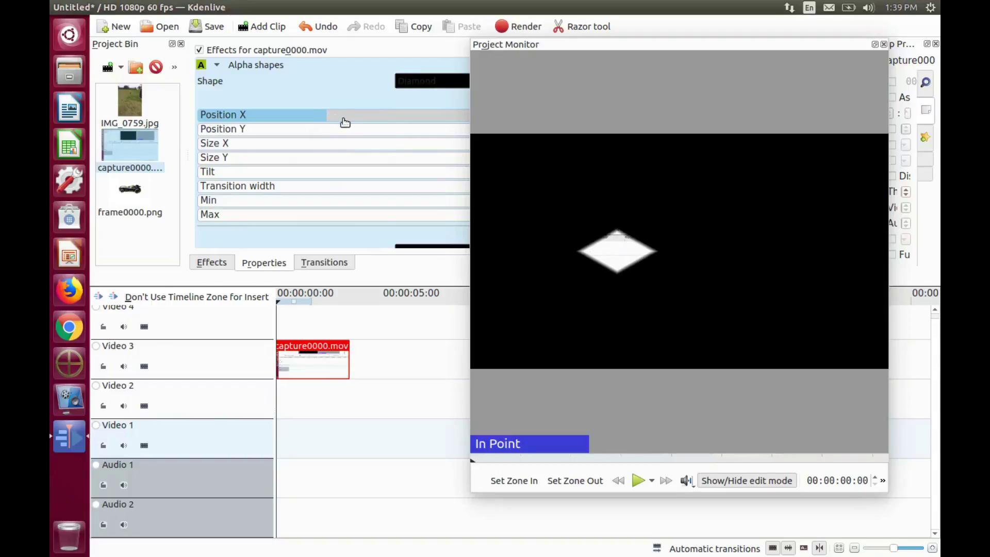
click(370, 119)
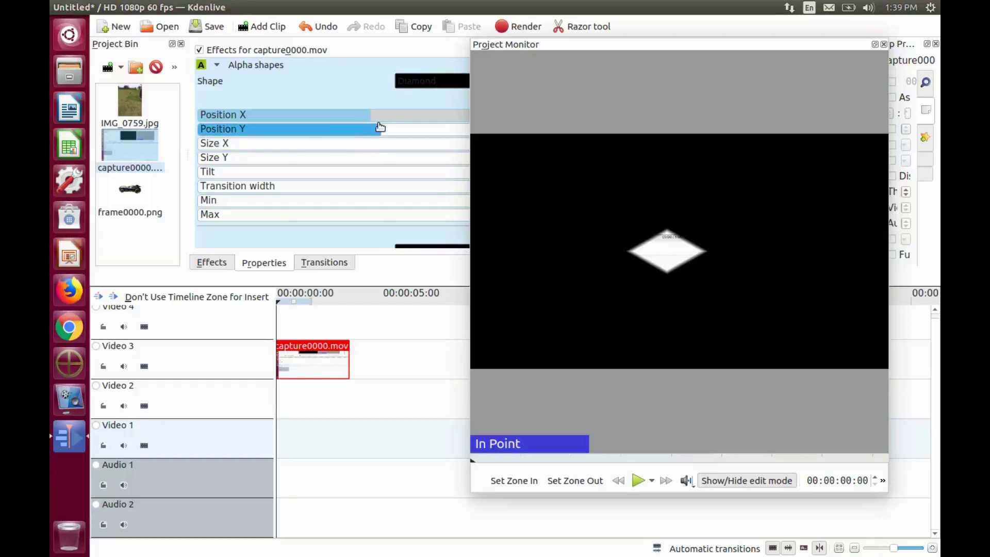
click(383, 119)
click(383, 135)
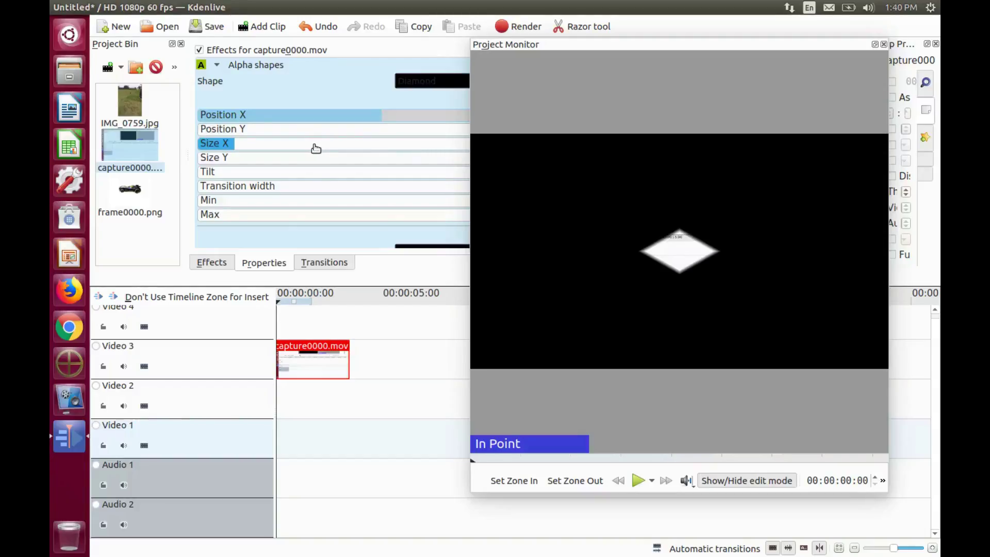
Enlarge the mask with Size X and Size Y to nearly half the frame's width and about a third of its height, and change its shape to Ellipse
click(250, 146)
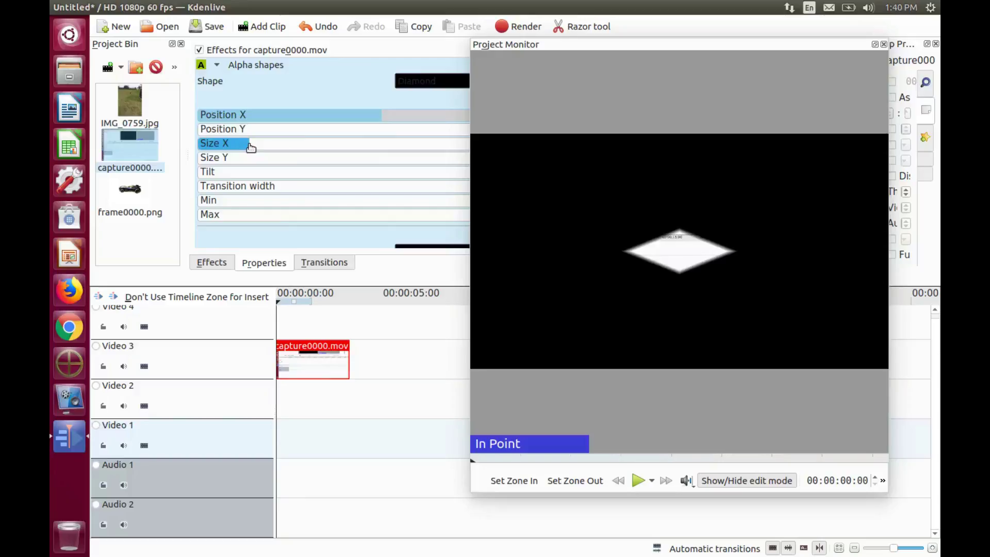
click(269, 147)
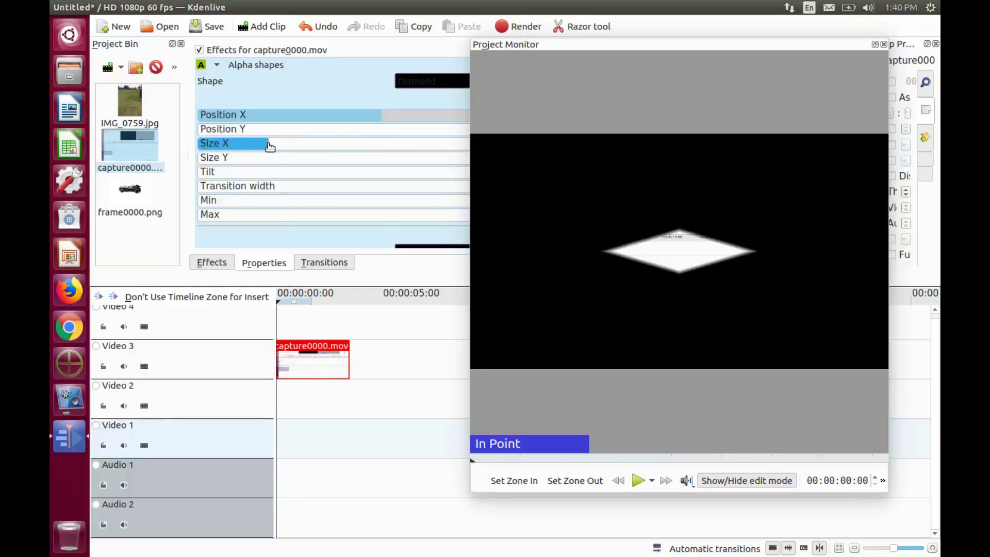
click(282, 147)
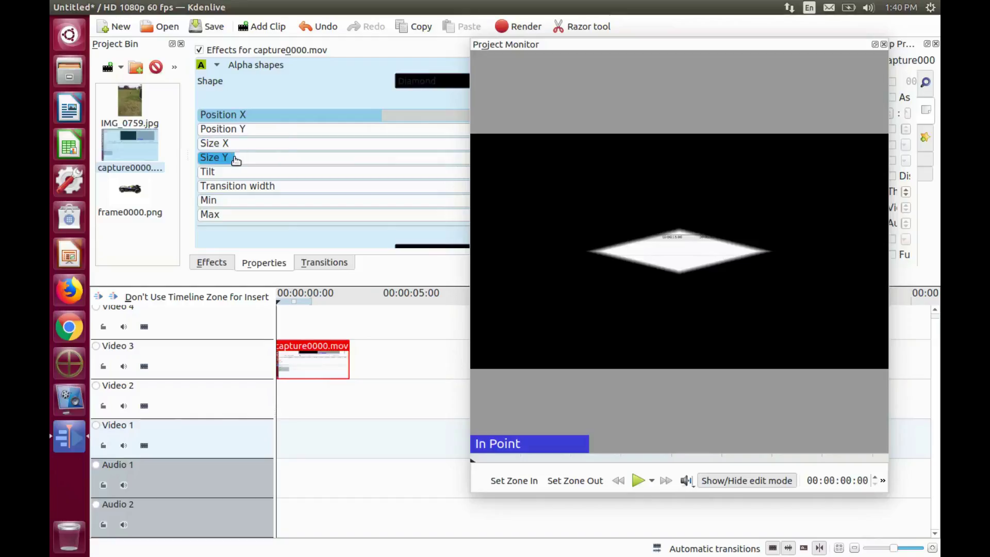
click(252, 163)
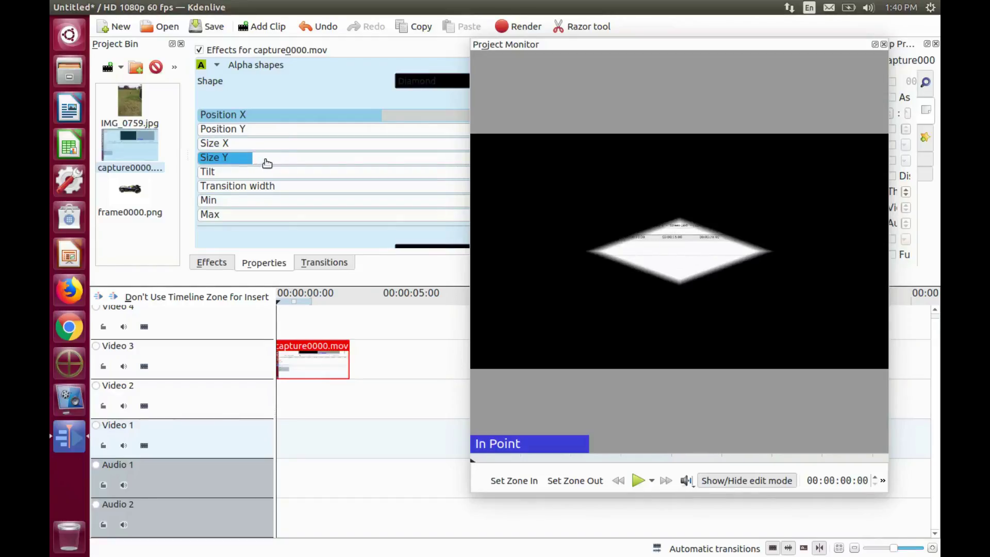
click(267, 162)
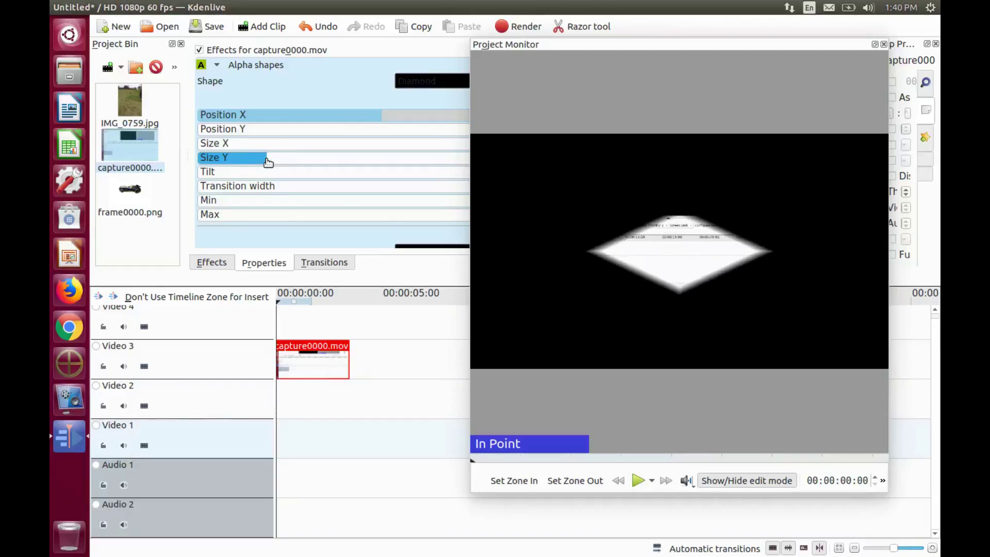
click(415, 83)
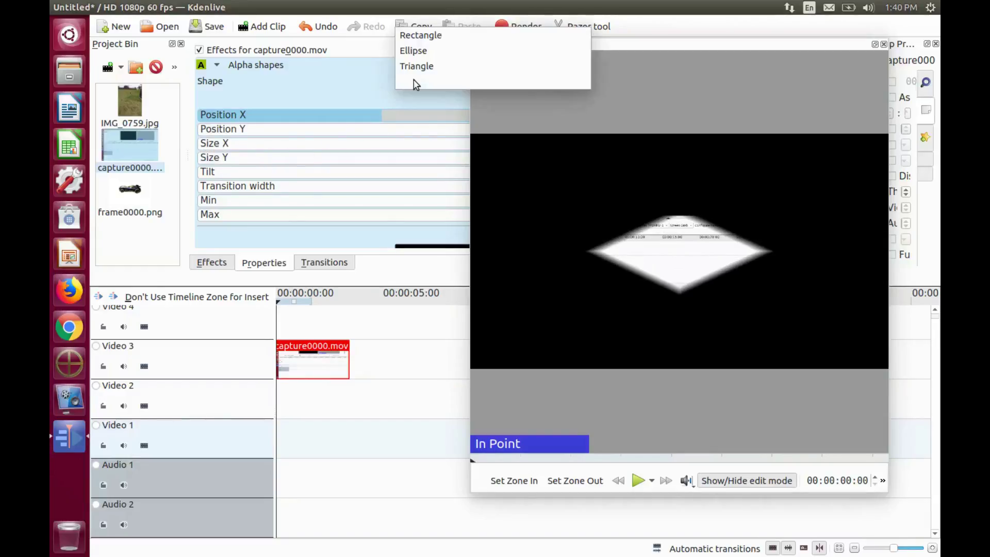
click(409, 51)
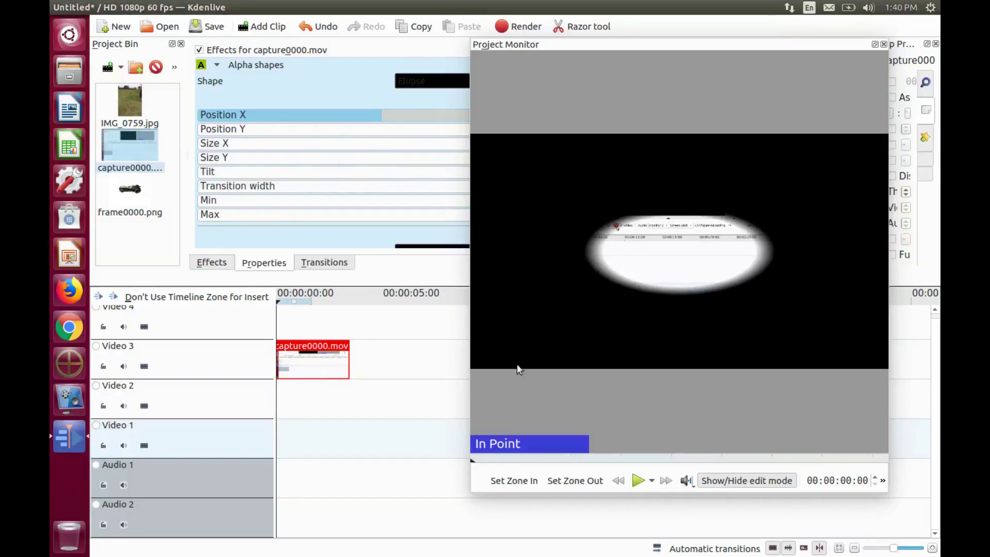
Play the masked capture0000.mov clip in the Project Monitor to preview the ellipse, and pause after about one second of footage
click(638, 481)
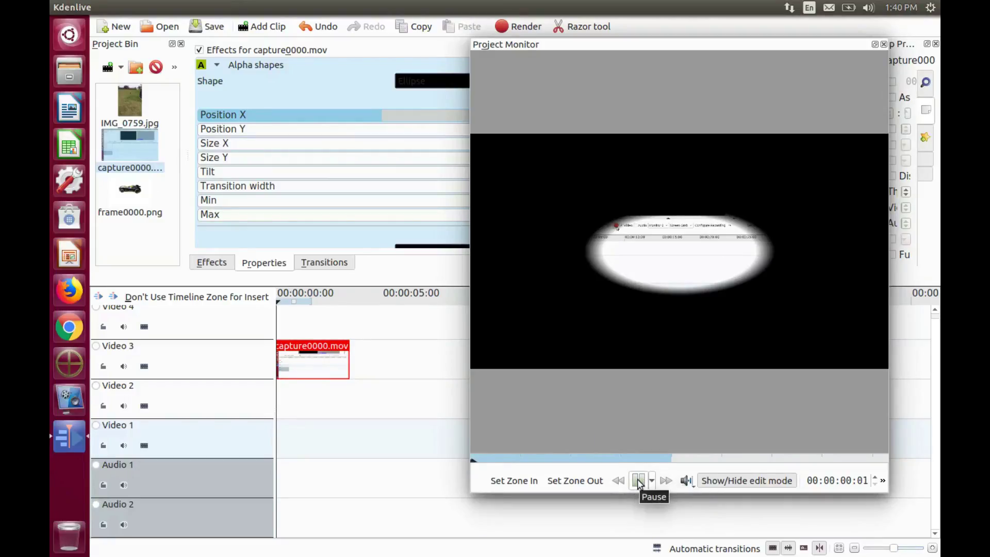
click(639, 481)
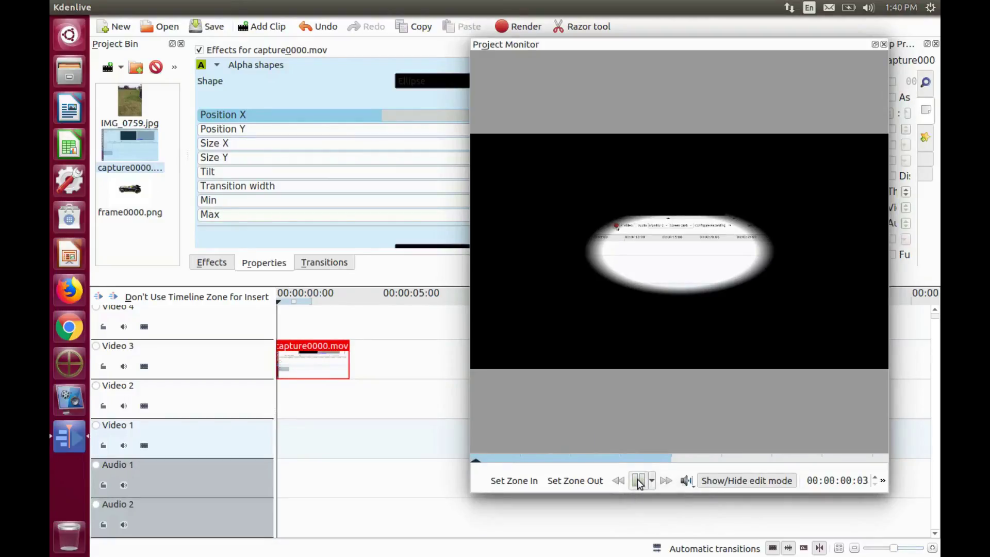
click(638, 481)
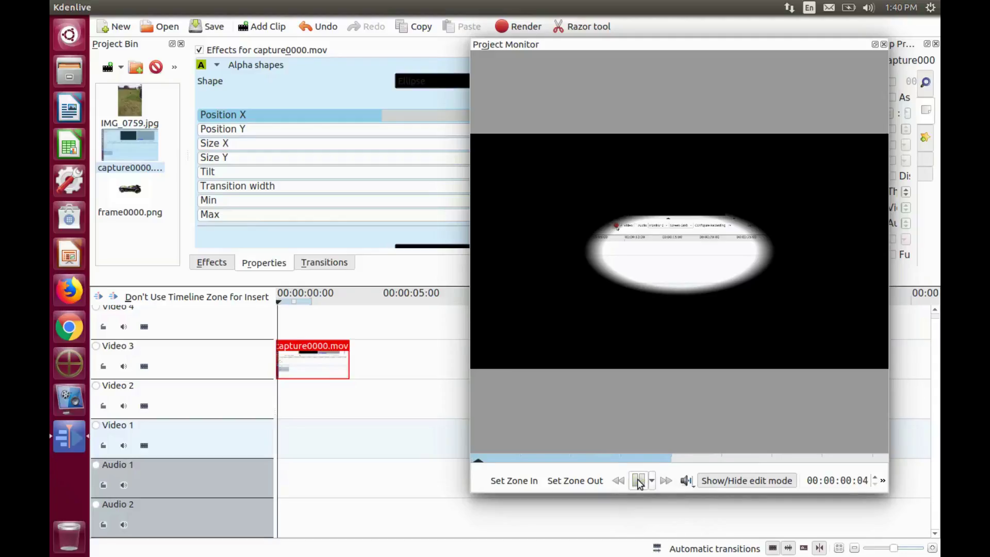
click(638, 481)
click(639, 481)
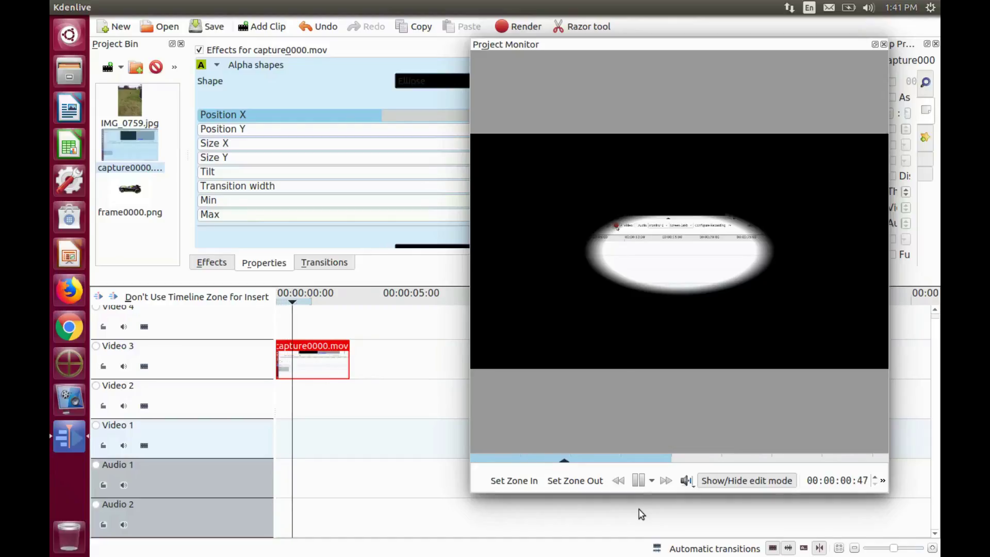
click(638, 481)
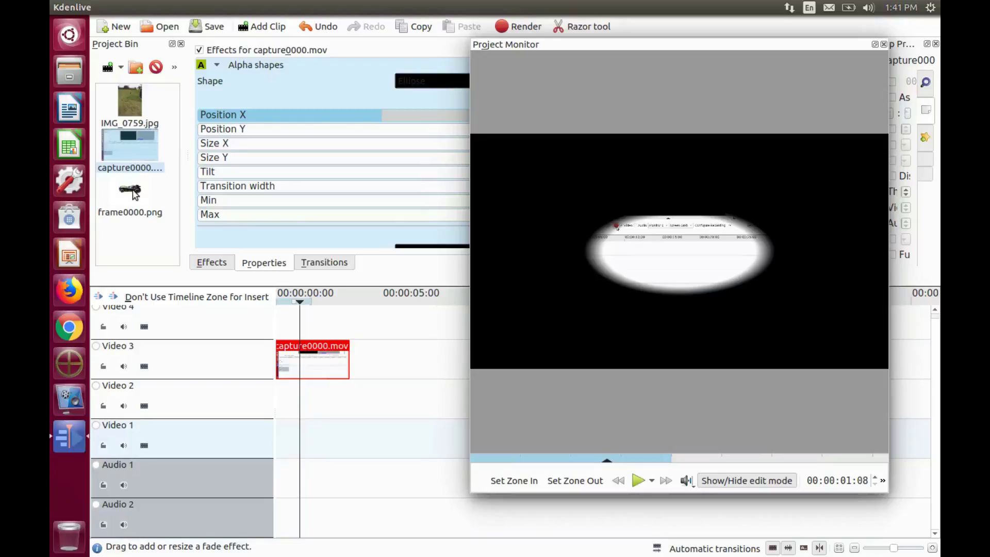
Place frame0000.png on Video 3 directly after the capture0000.mov clip and move the playhead onto it at about 00:00:04:10
drag(136, 193, 370, 359)
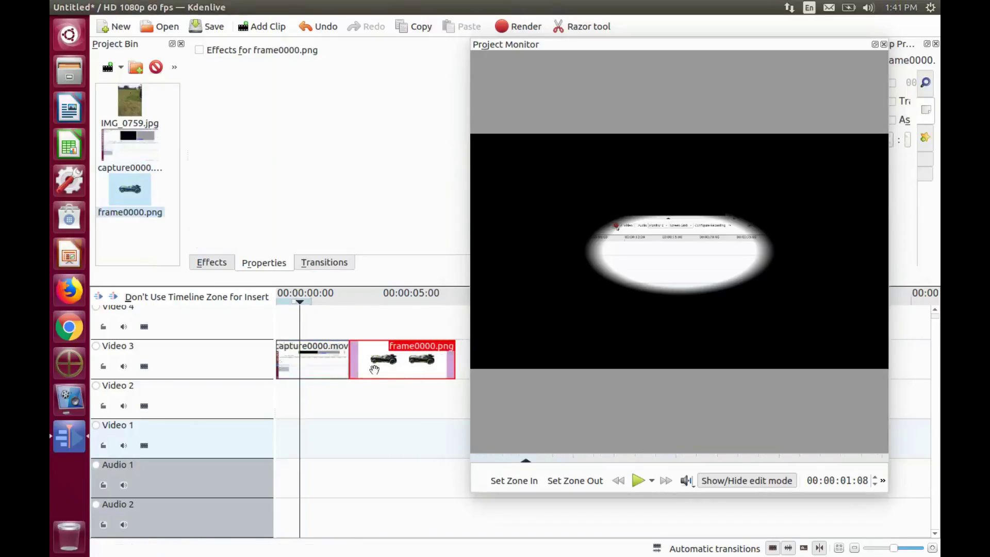
click(364, 392)
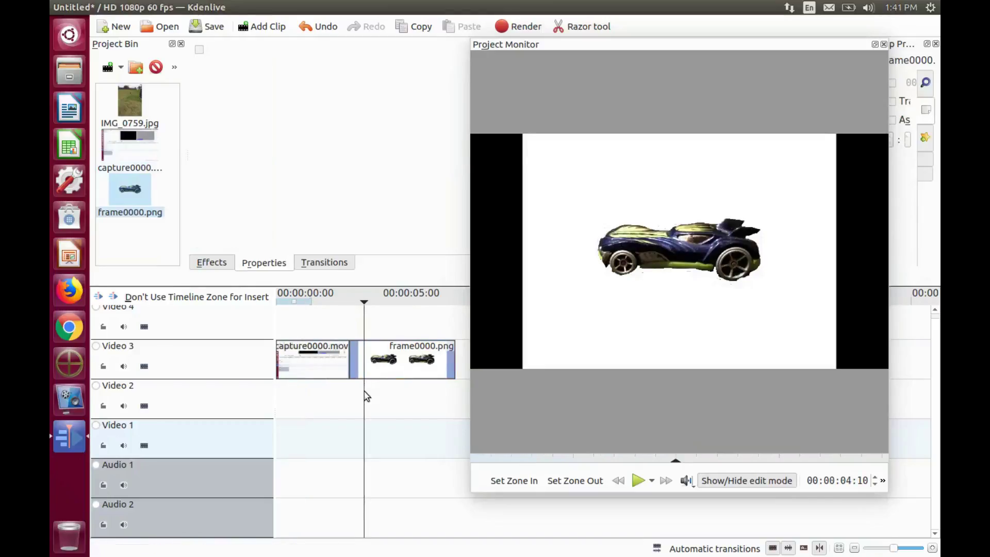
Apply the Alpha shapes effect to the frame0000.png clip on Video 3 and set its mask shape to Ellipse
click(214, 262)
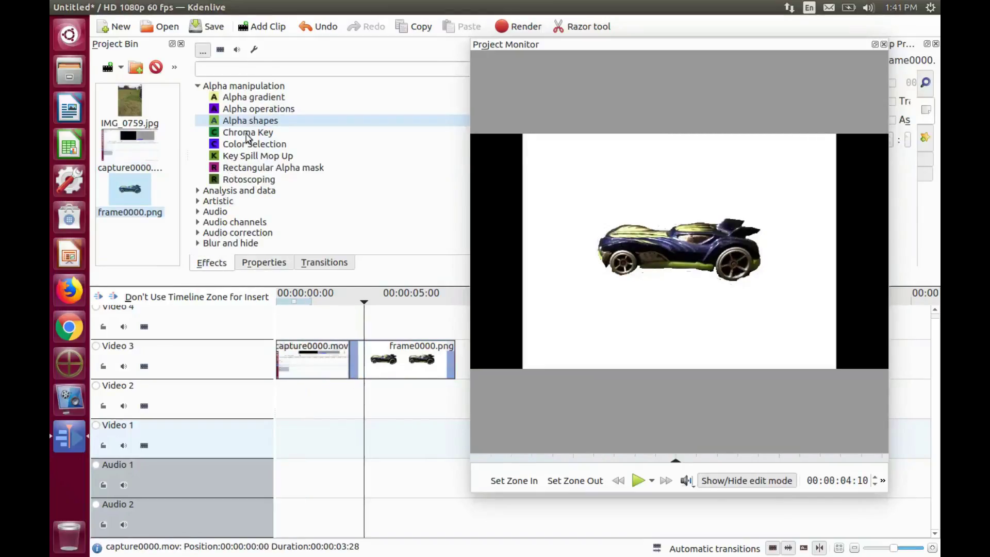
drag(257, 121, 402, 365)
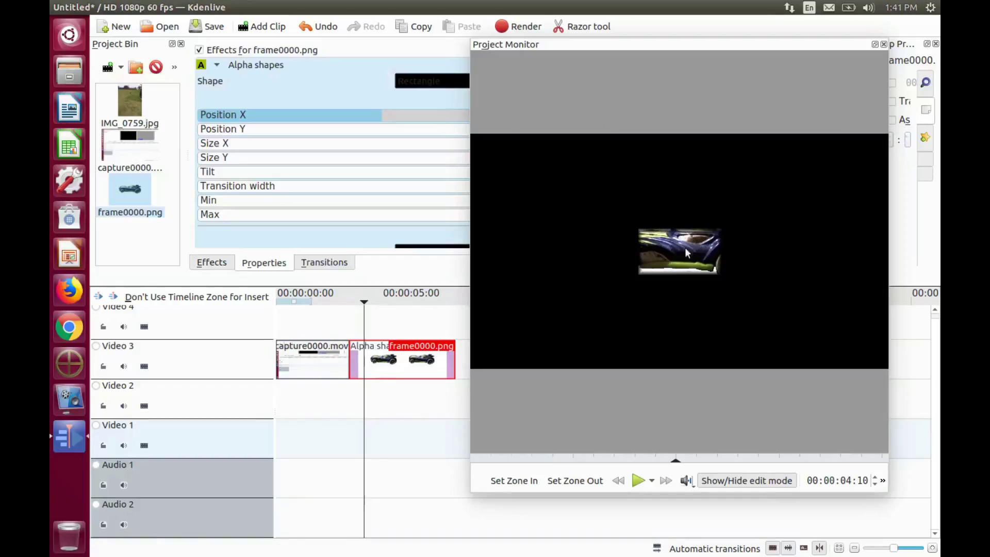
click(413, 81)
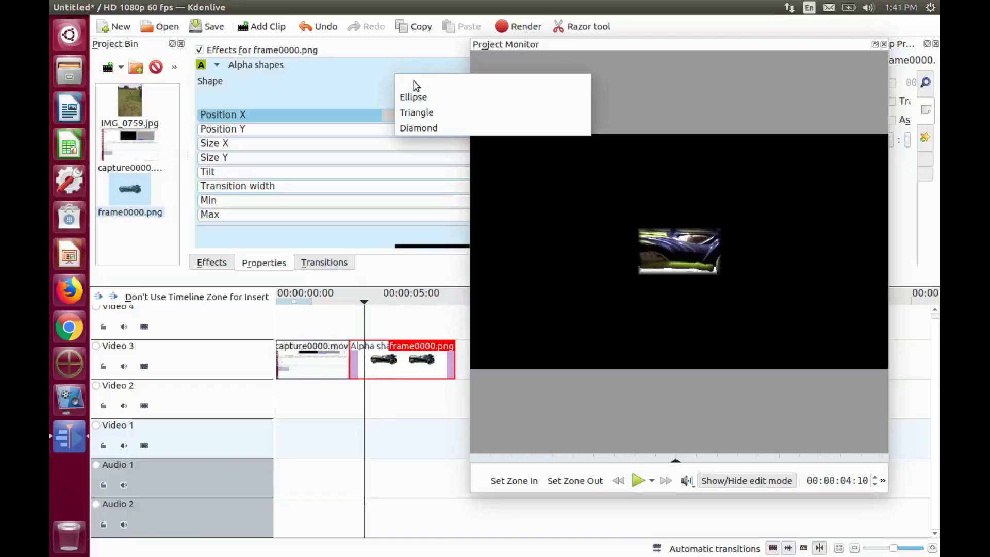
click(407, 97)
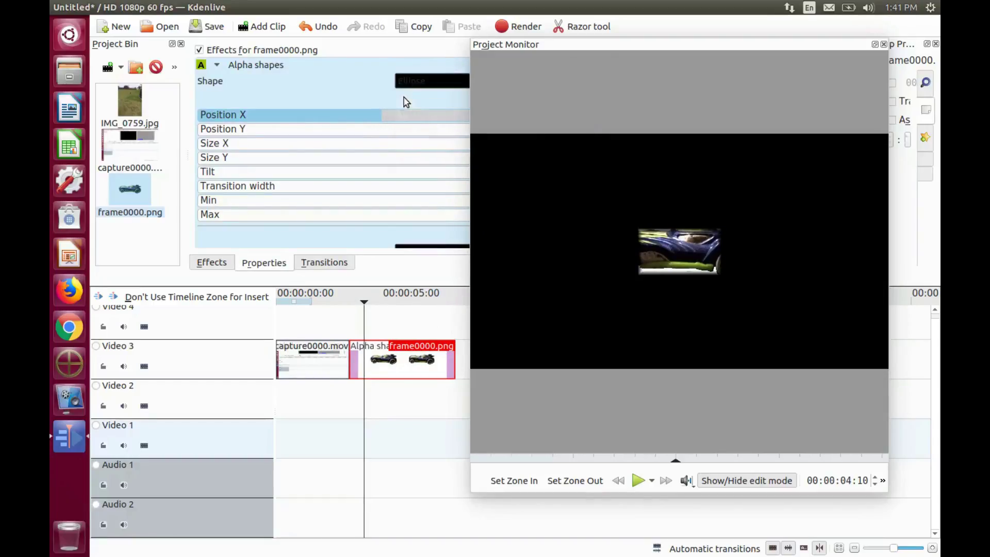
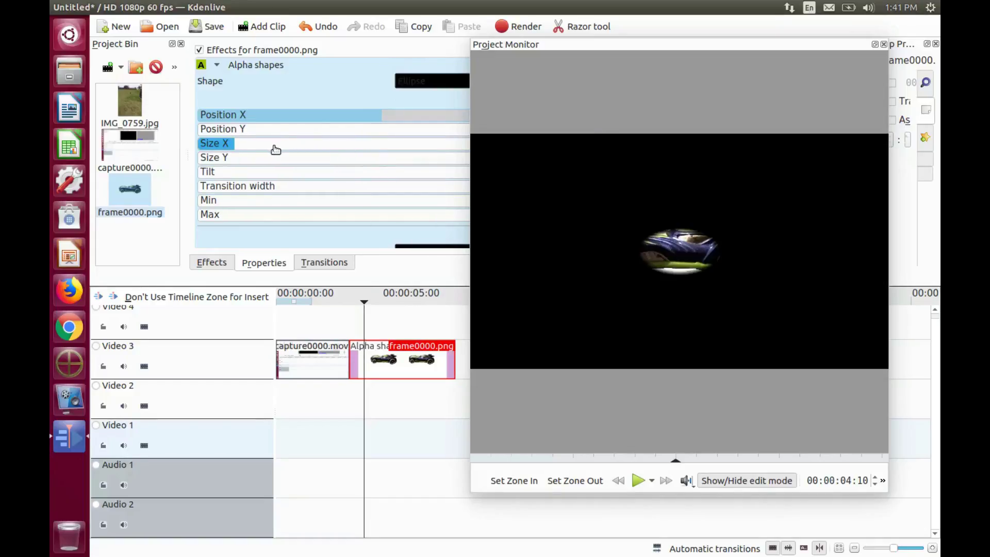
Enlarge the ellipse mask on the frame0000.png clip to Size X 250 and Size Y 213 so it surrounds the whole toy car
click(276, 150)
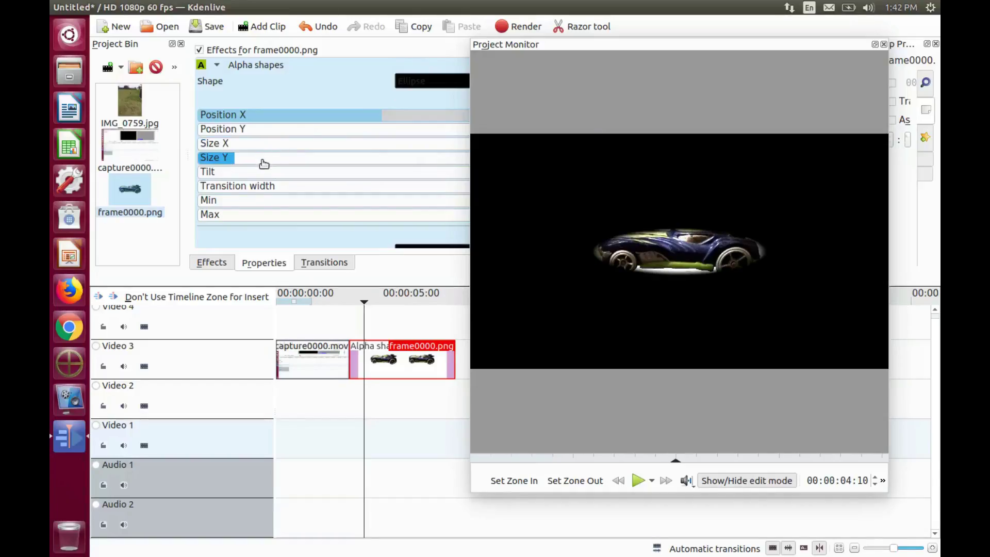
click(264, 163)
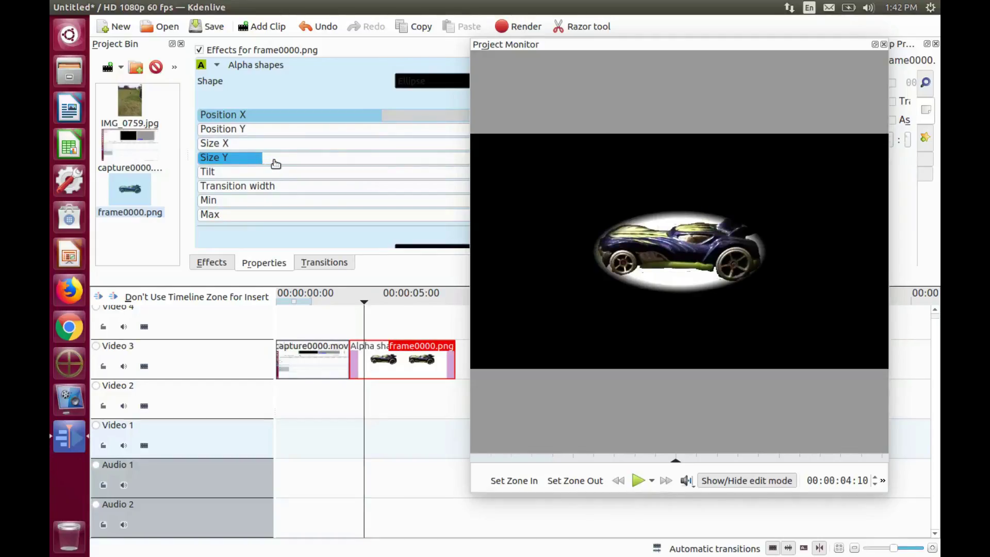
click(276, 158)
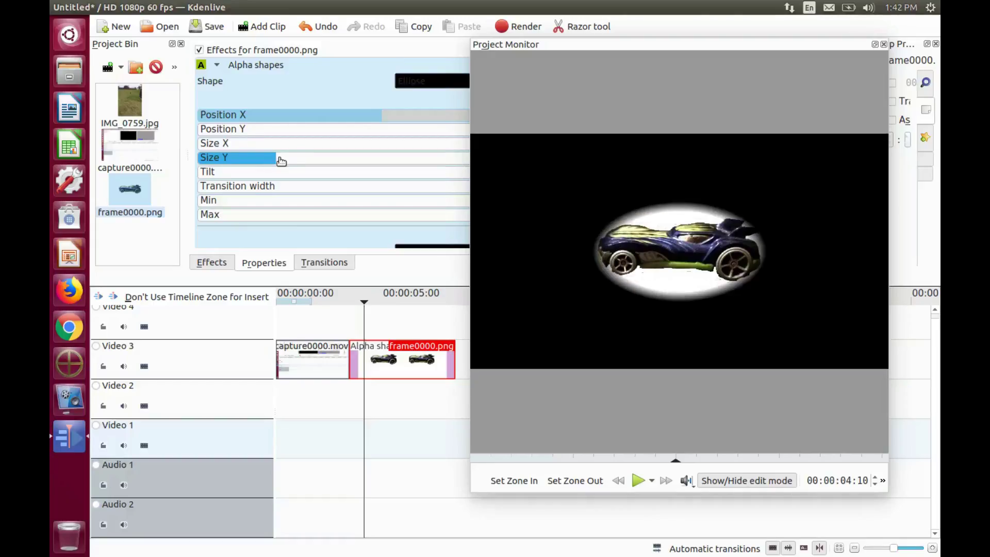
click(282, 146)
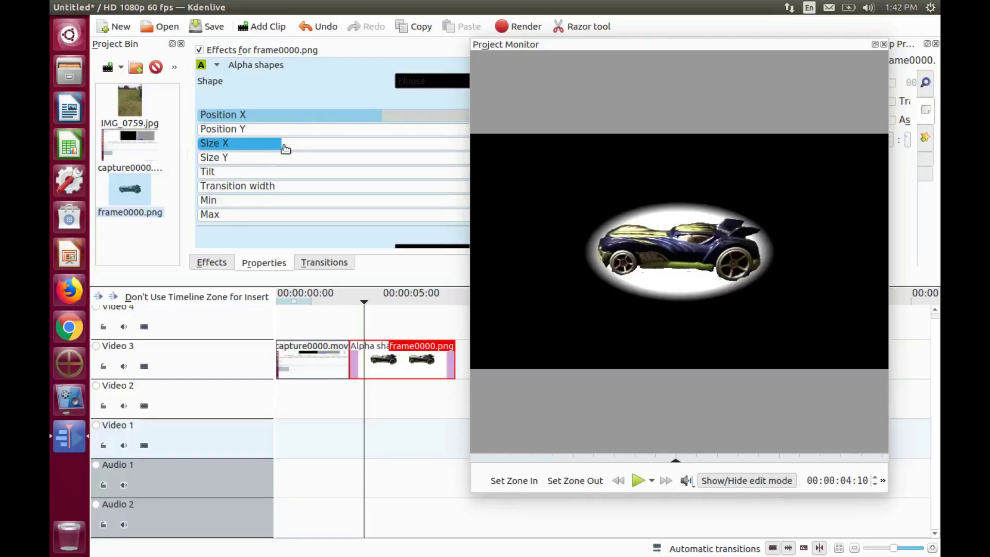
click(289, 147)
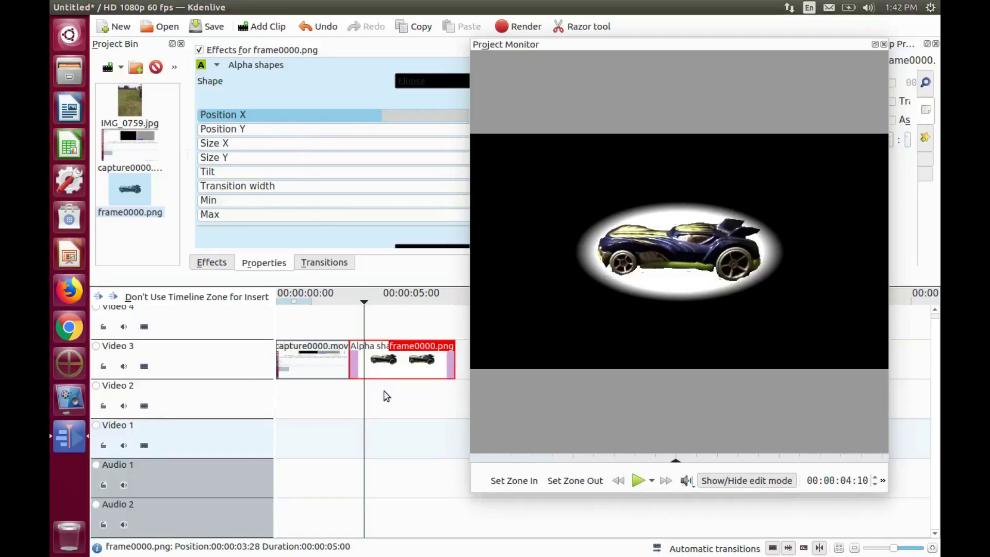
Try out tilting the ellipse mask, level it again at a Tilt of 497, and dock the Project Monitor back into the window
click(414, 178)
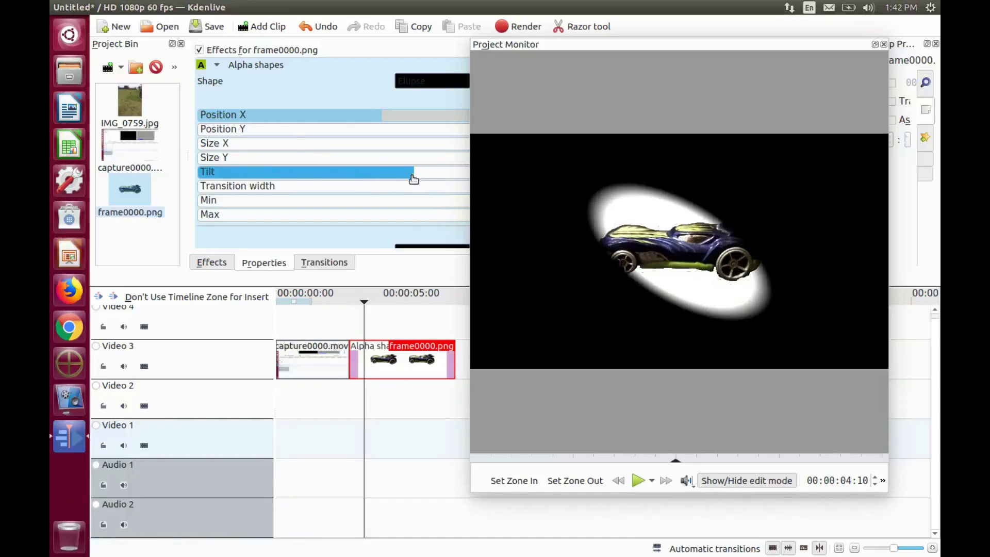
click(394, 177)
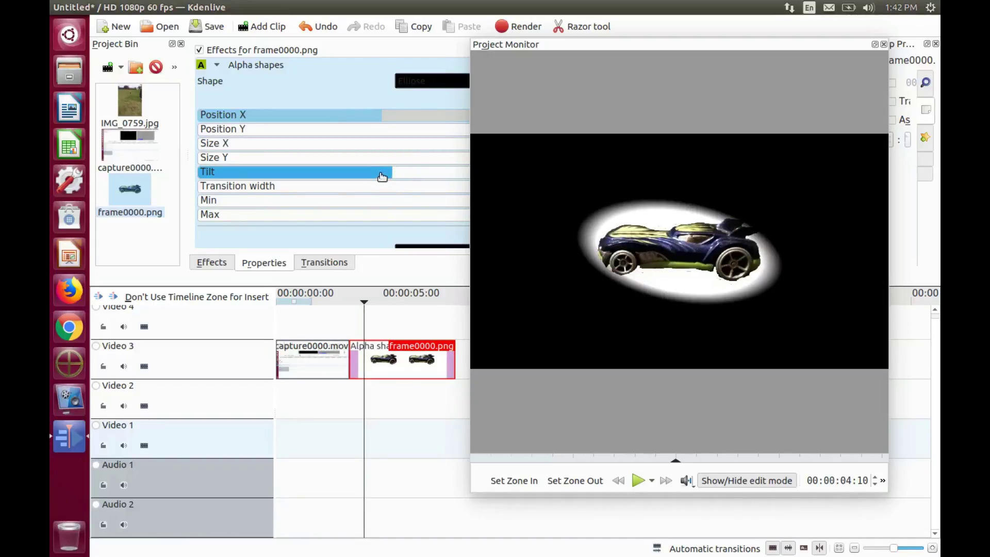
click(382, 176)
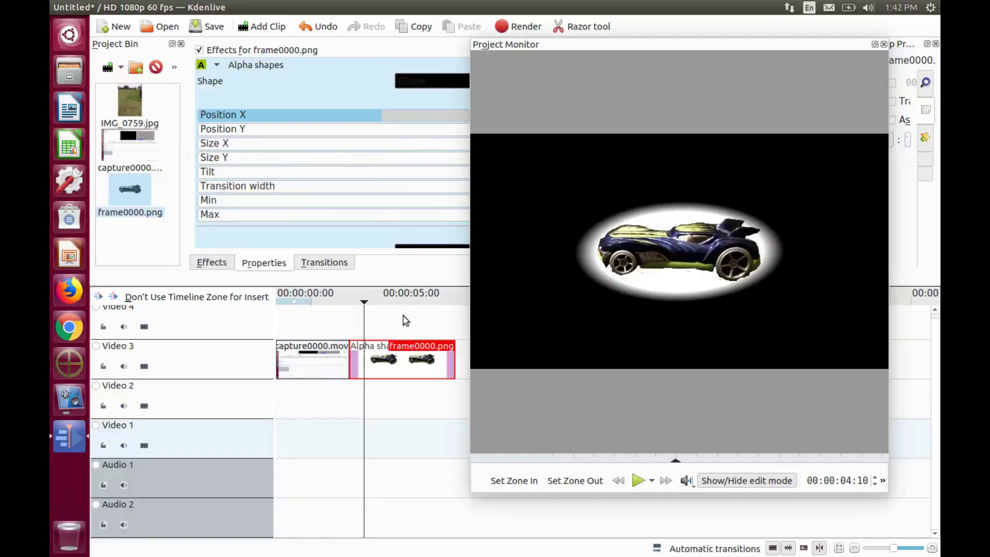
click(875, 45)
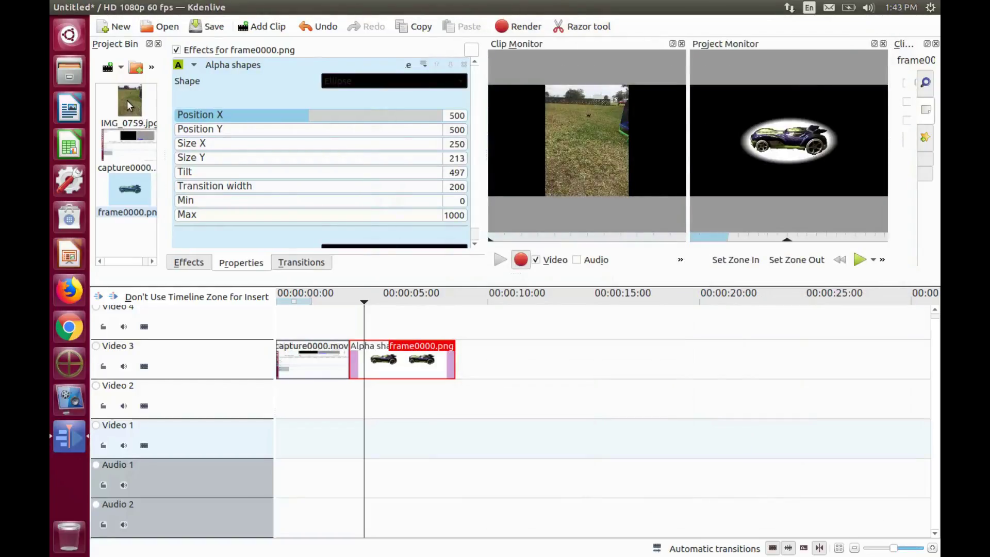
Place IMG_0759.jpg on Video 3 directly after frame0000.png, move the playhead onto it, and apply the Alpha shapes effect to it
drag(129, 106, 481, 361)
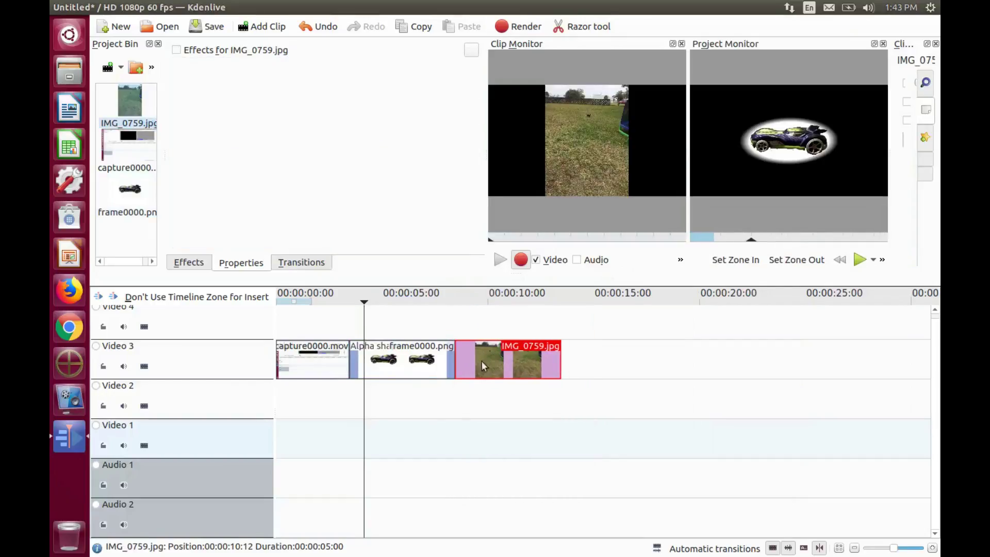
click(472, 390)
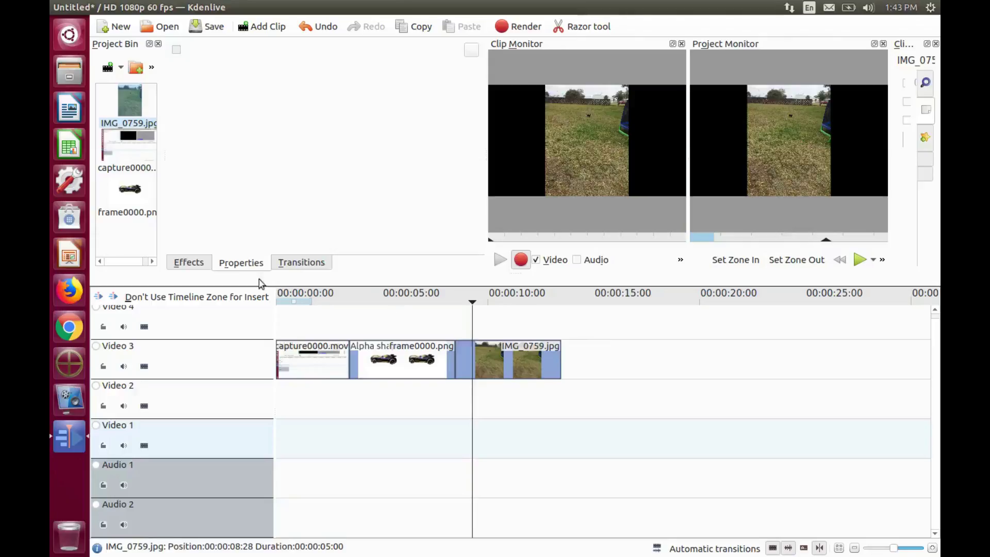
click(188, 262)
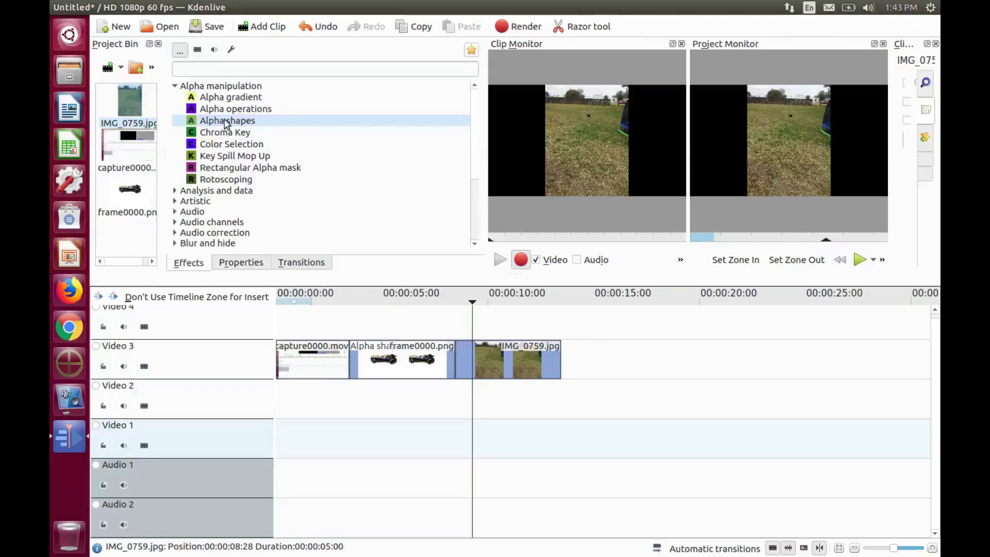
drag(224, 122, 506, 361)
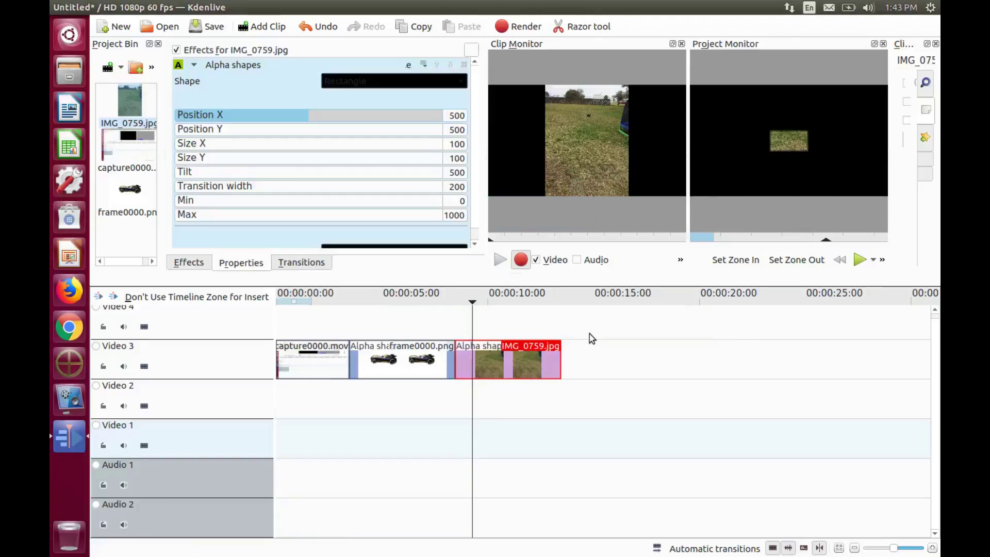
Move the IMG_0759.jpg mask up over the small dog with Position Y 277 and change its shape to Ellipse
click(295, 129)
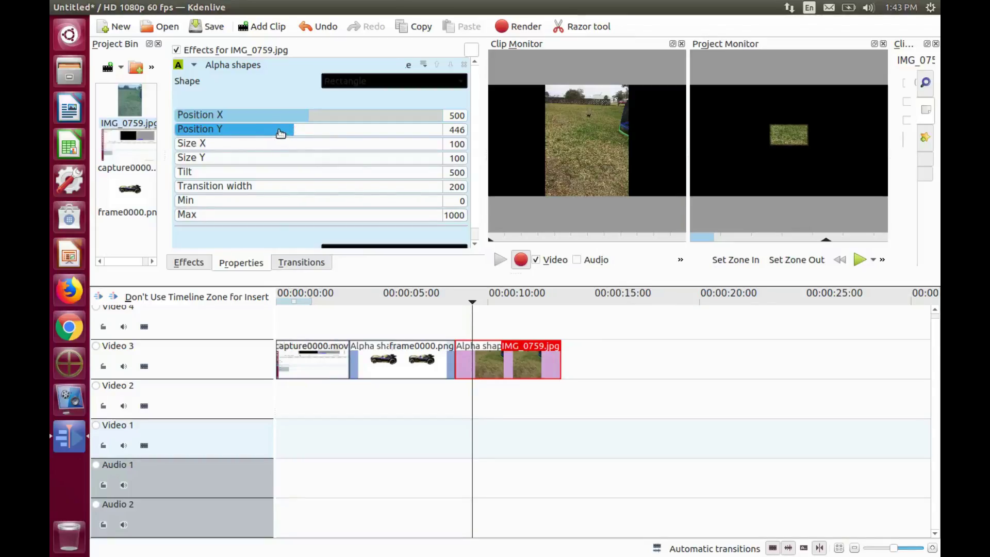
drag(281, 133, 302, 135)
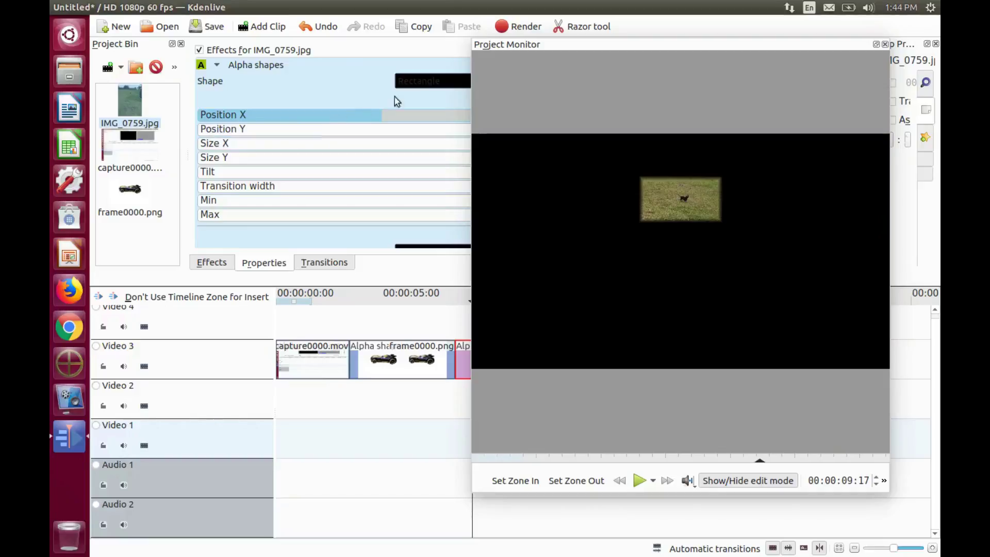
click(420, 82)
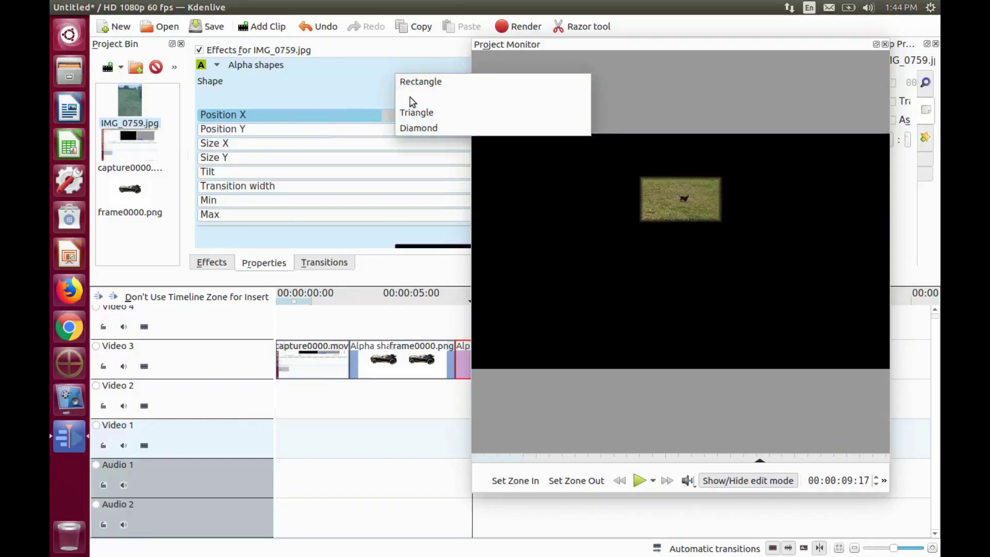
click(411, 97)
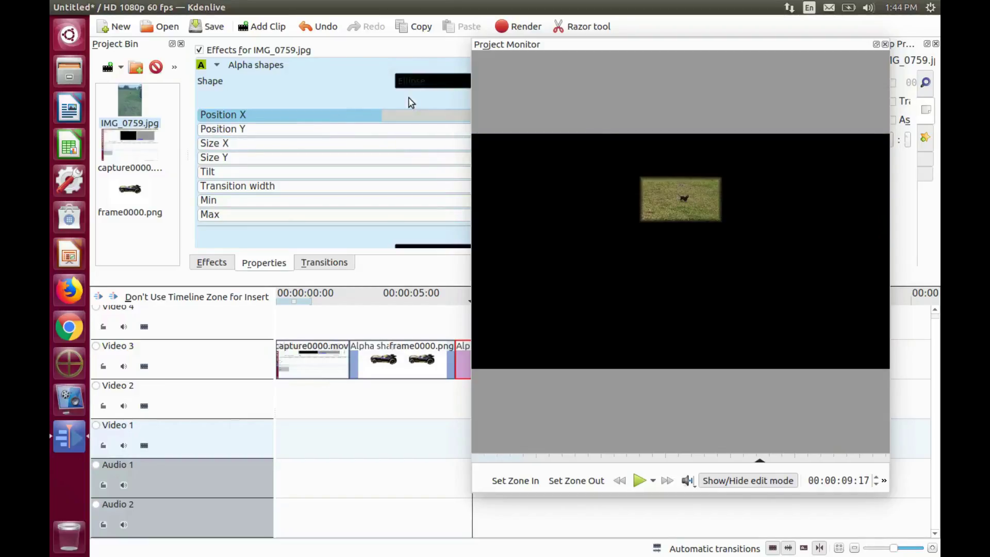
Search the effects for "zoom" and apply Position and Zoom to the IMG_0759.jpg clip on Video 3
click(188, 262)
click(205, 68)
text(zo)
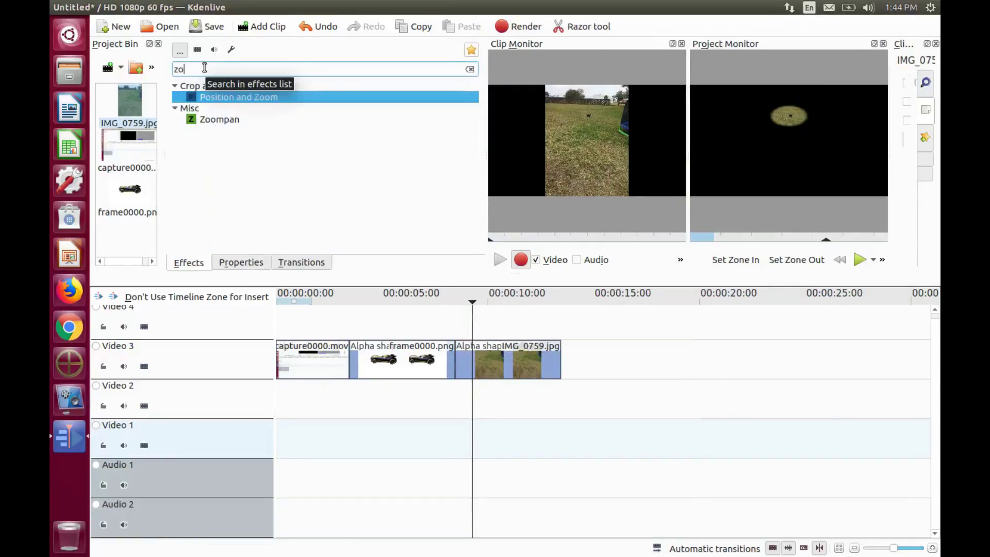
text(om)
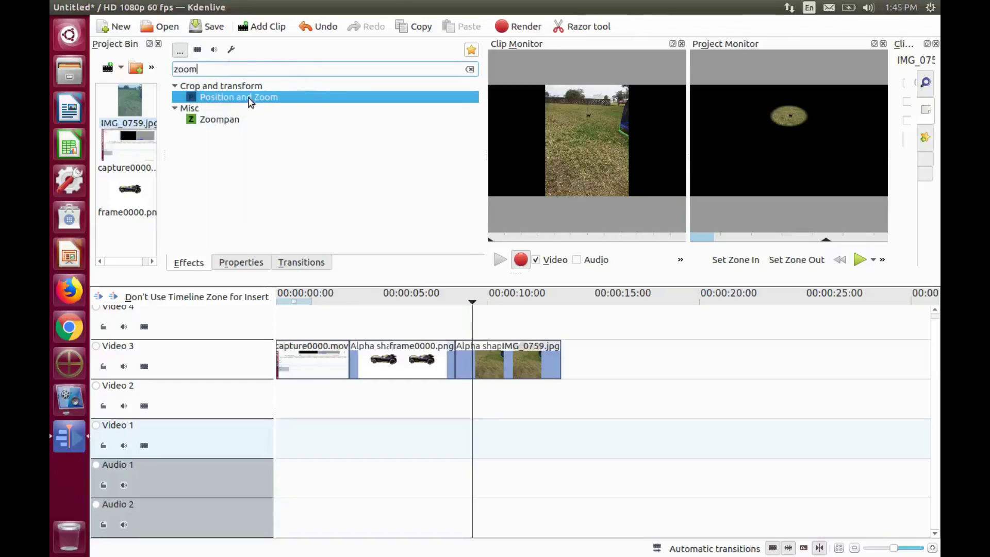
drag(249, 101, 520, 374)
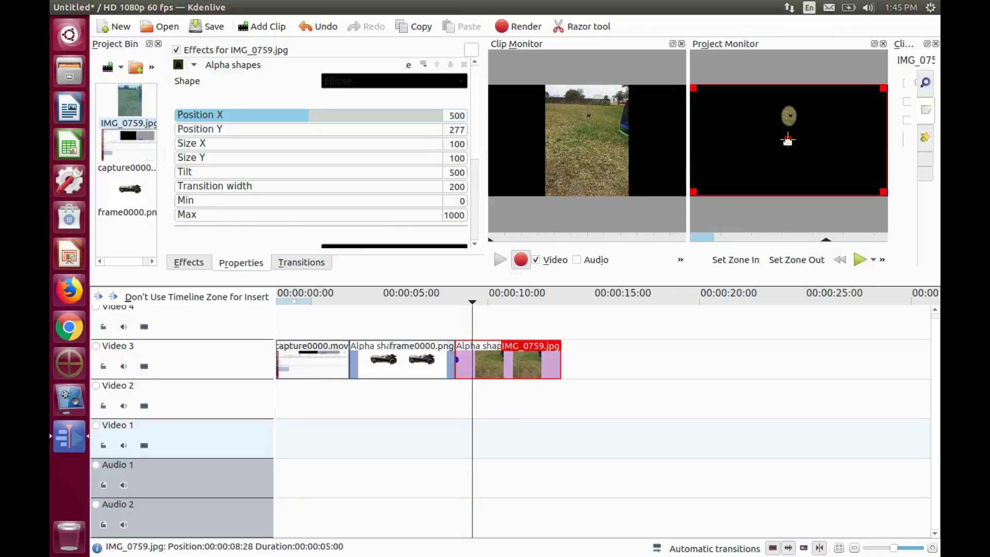
Shift the IMG_0759.jpg image to X -892, Y -460 and set its Position and Zoom size to 300%
drag(787, 140, 696, 93)
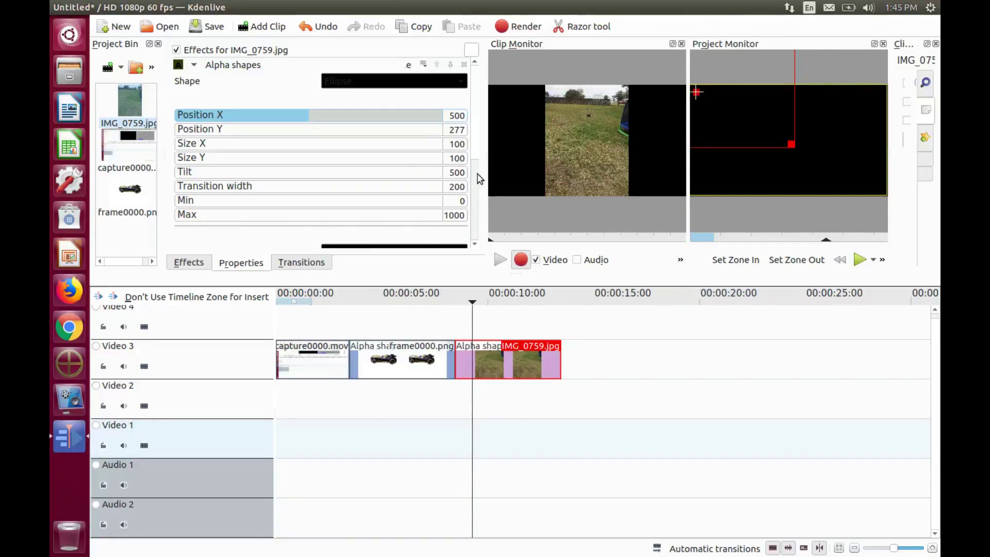
scroll(480, 179, down, 5)
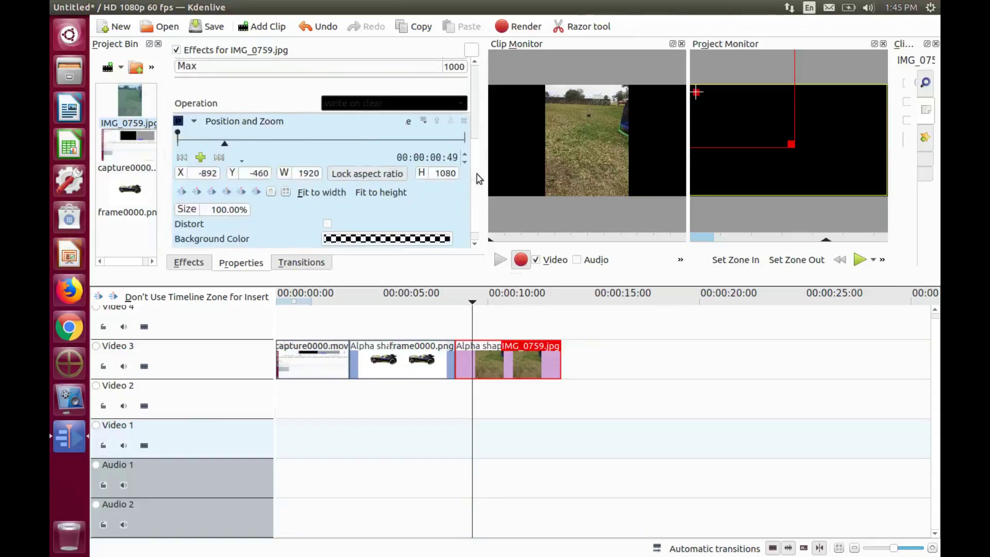
scroll(480, 179, down, 1)
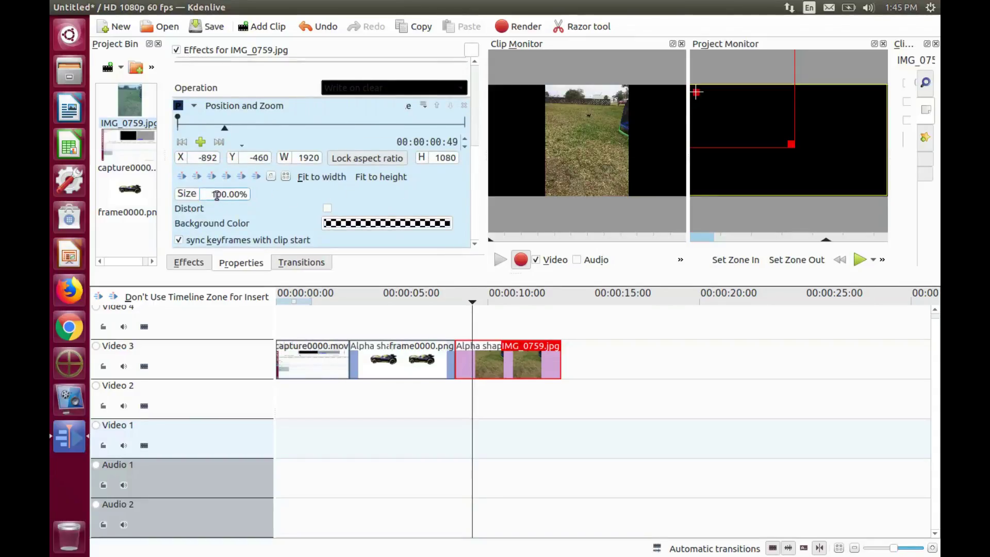
drag(211, 195, 215, 195)
text(3)
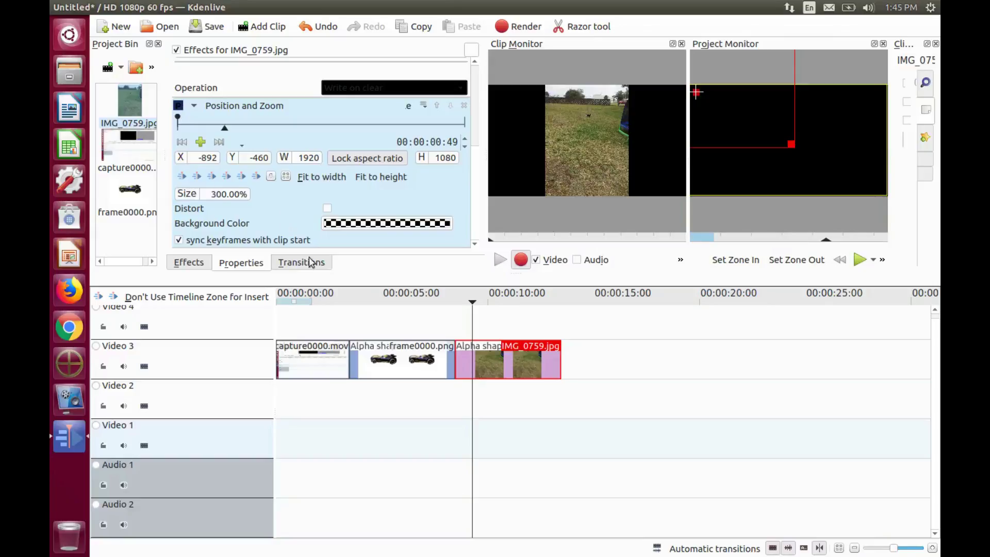
Reposition the zoomed IMG_0759.jpg image to X -1954, Y -359 to center the dog, and check it in the undocked Project Monitor
click(472, 390)
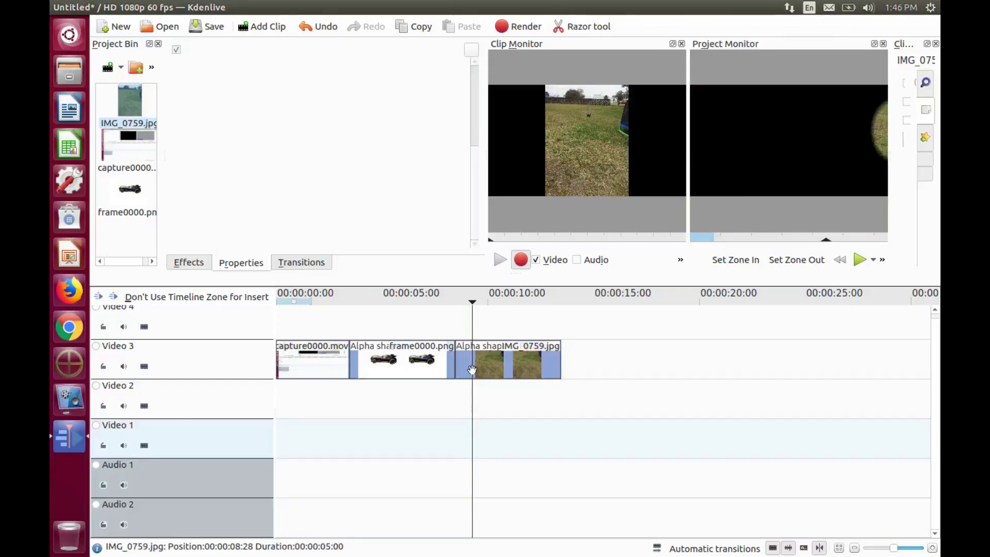
click(472, 375)
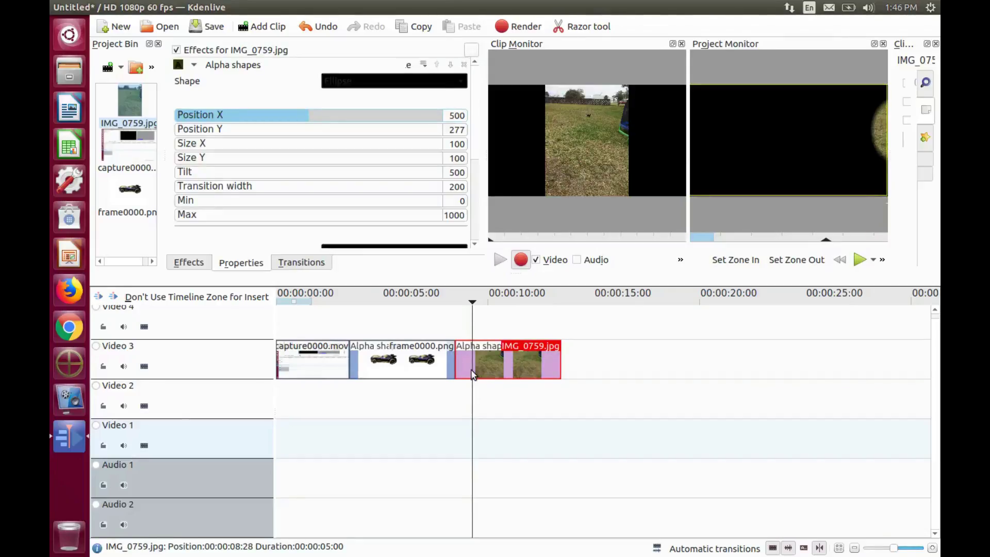
click(361, 177)
scroll(474, 172, down, 5)
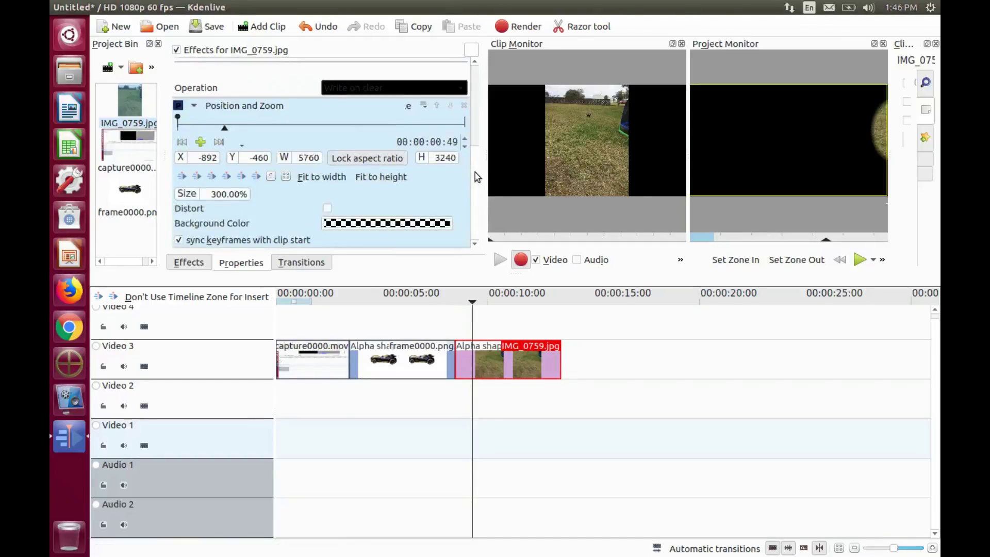
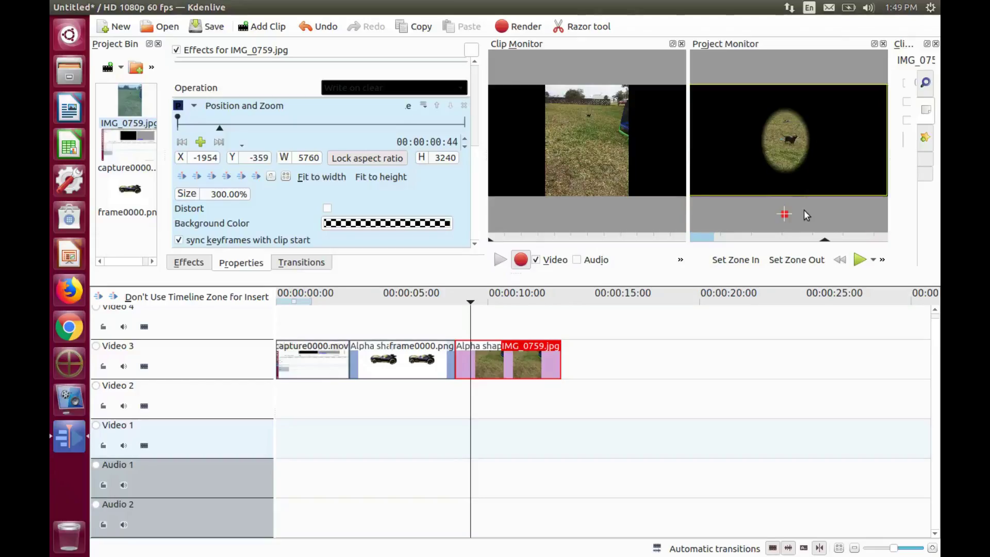
click(874, 44)
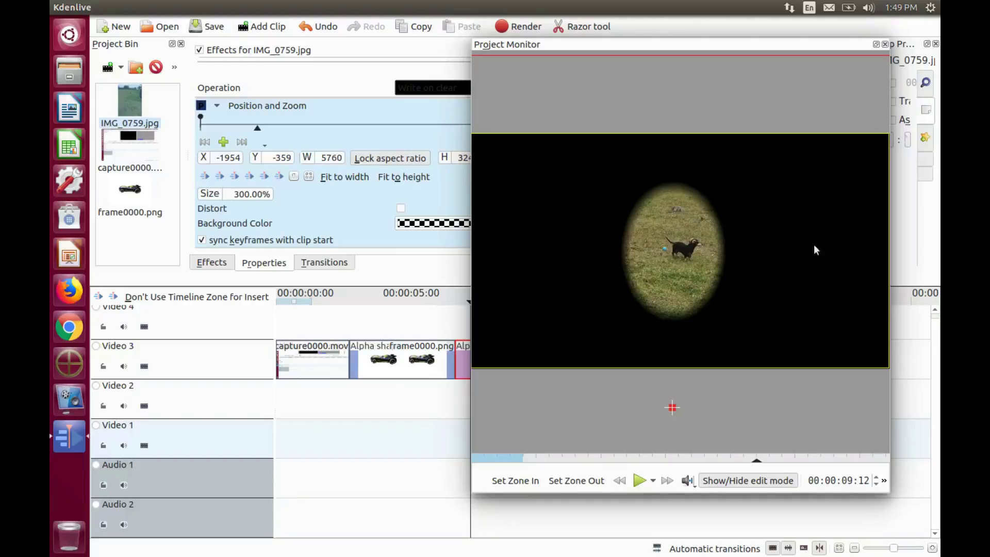
click(876, 45)
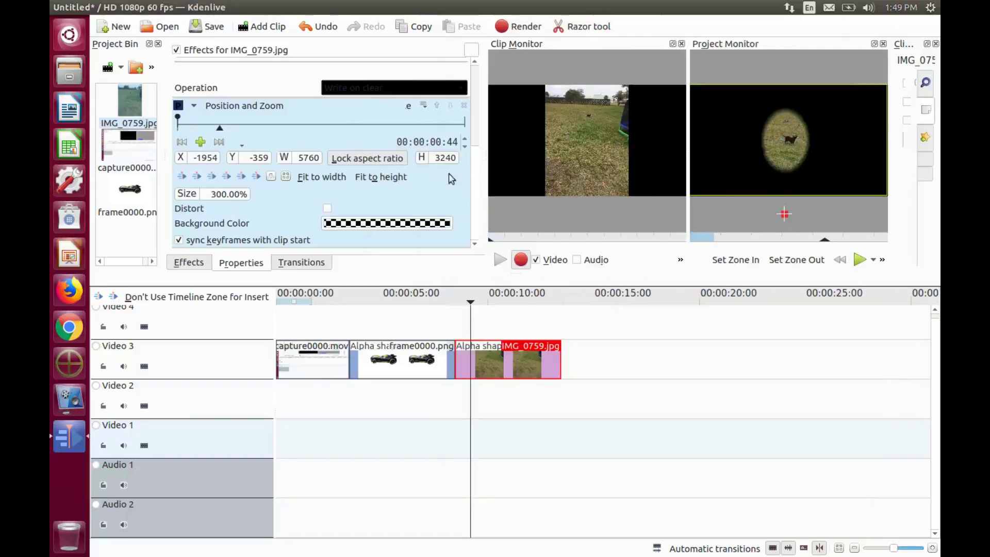
Widen the Alpha shapes ellipse on the IMG_0759.jpg clip to Size X 376
scroll(475, 190, up, 3)
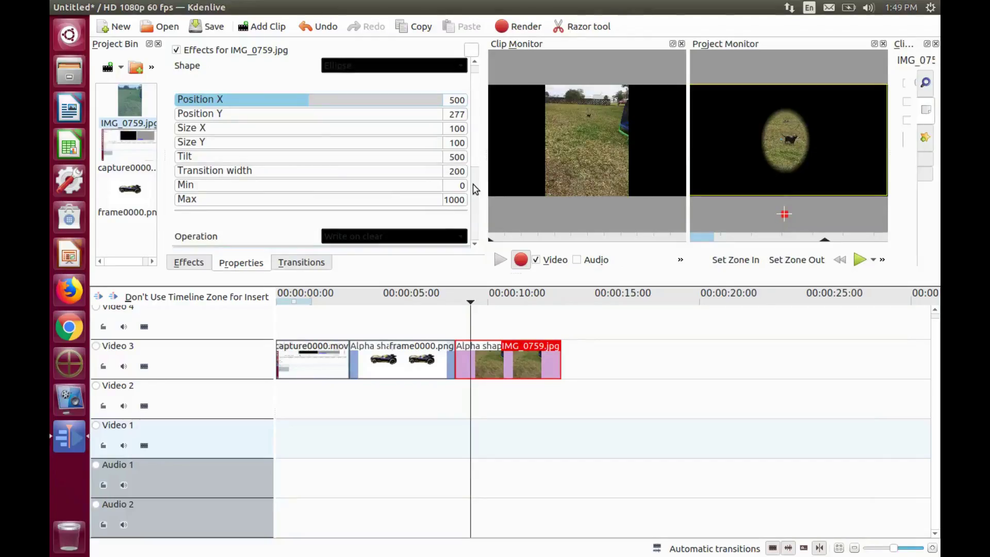
scroll(475, 188, up, 1)
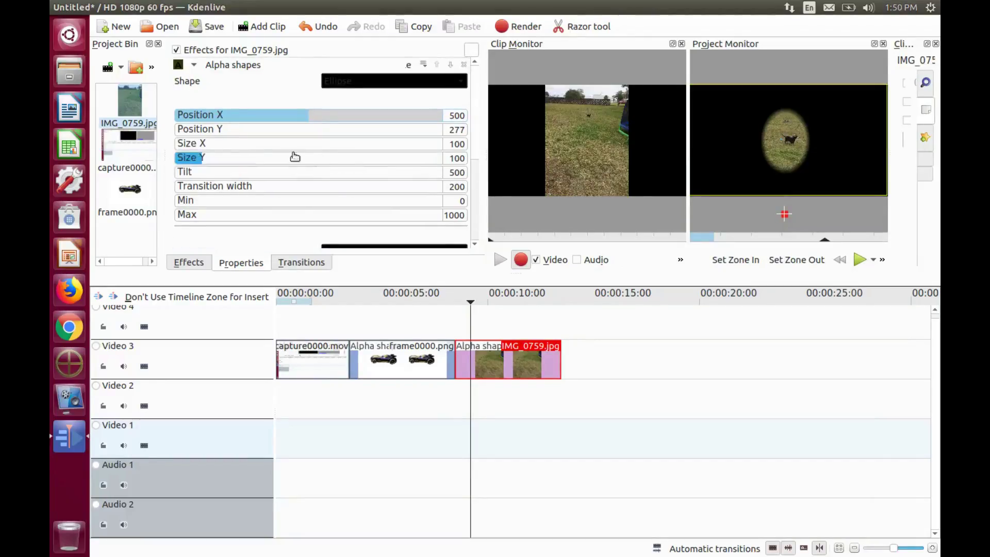
click(215, 146)
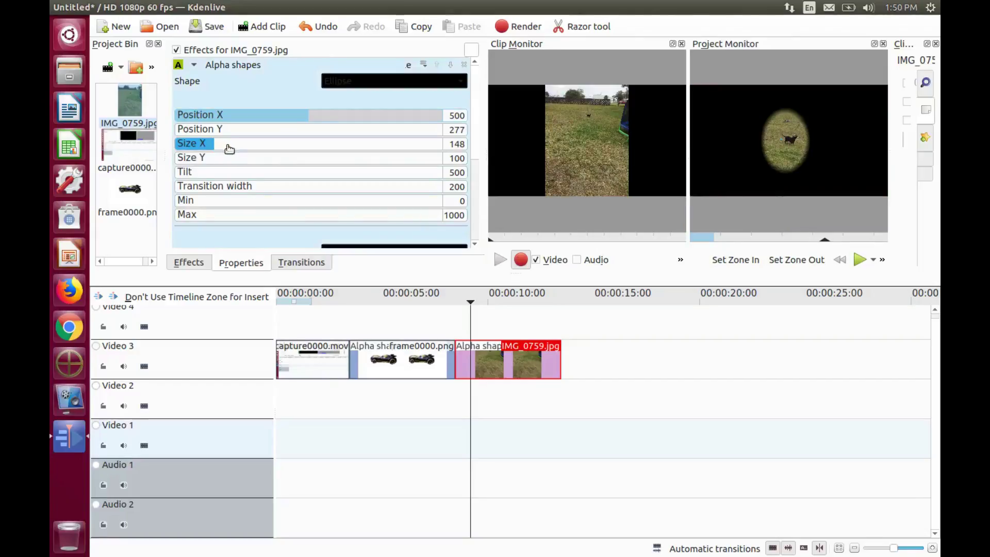
click(239, 147)
click(277, 147)
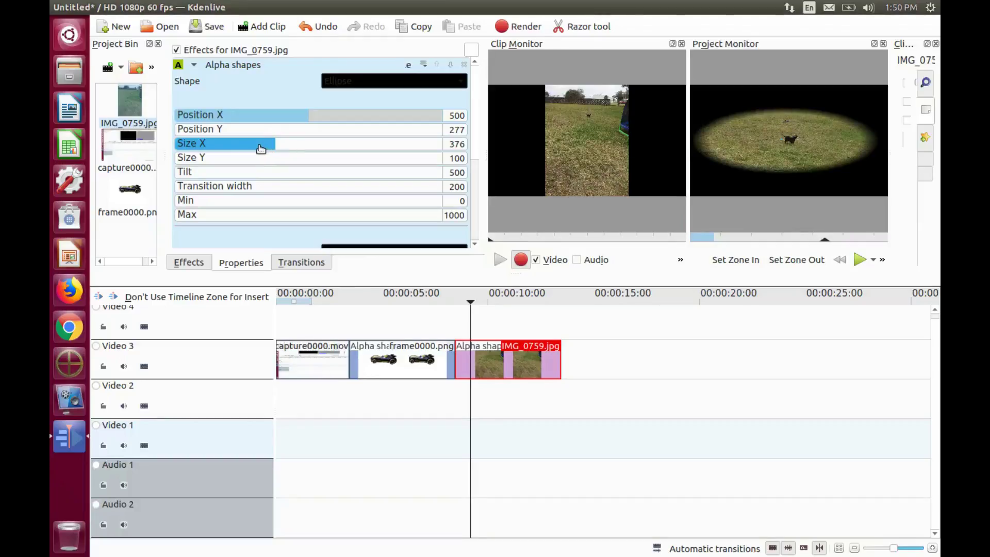
Resize the Alpha shapes ellipse on the IMG_0759.jpg clip to Size X 256 and Size Y 111, and check it in the undocked Project Monitor
click(260, 149)
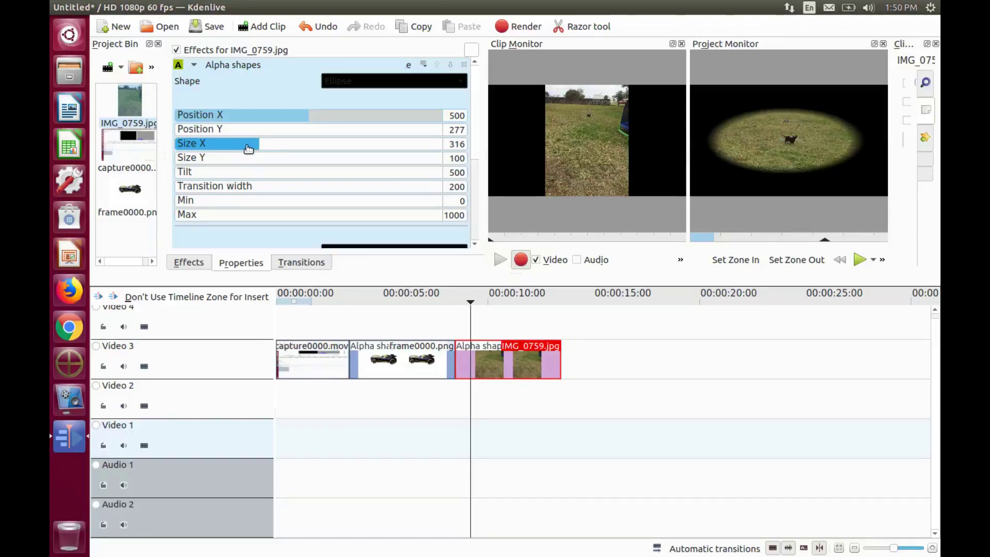
click(244, 148)
click(217, 162)
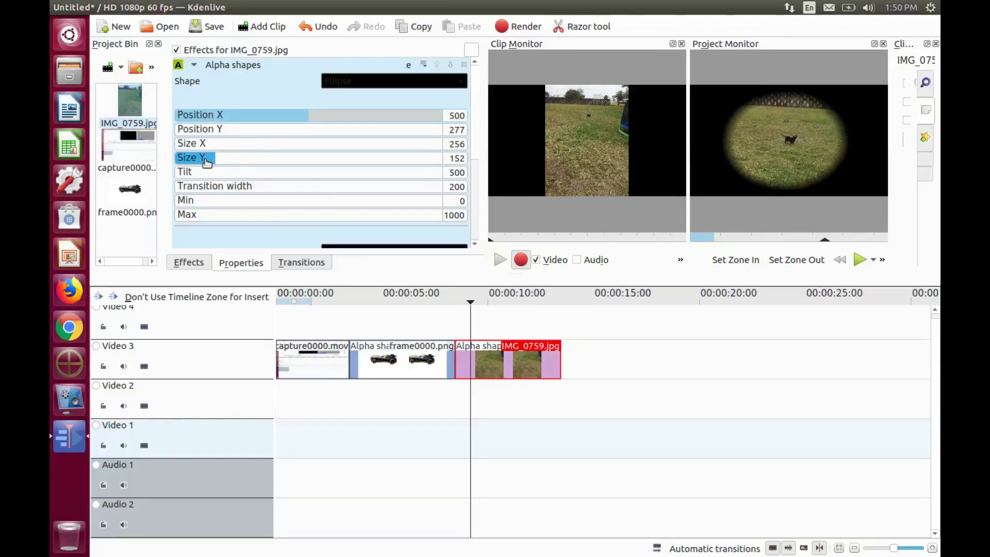
click(210, 162)
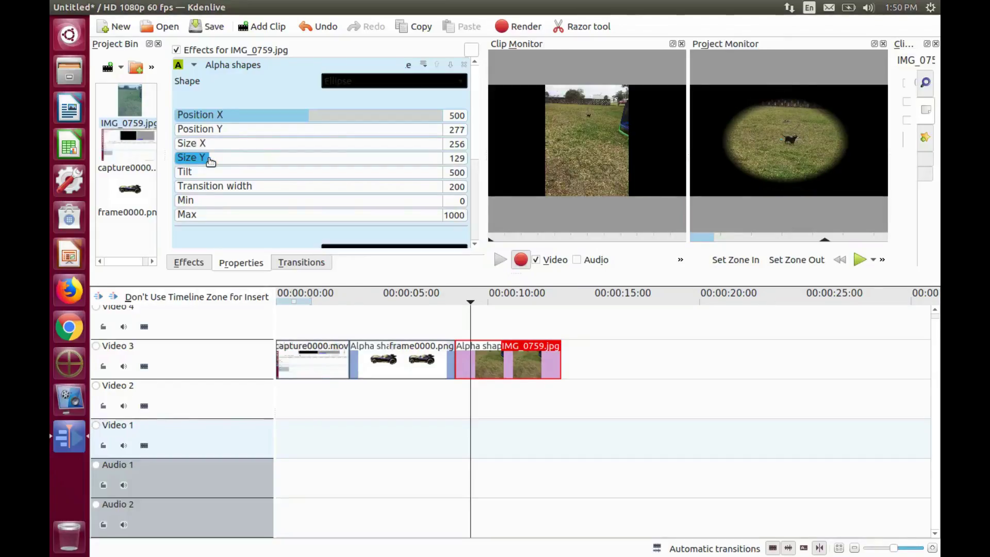
scroll(212, 161, down, 5)
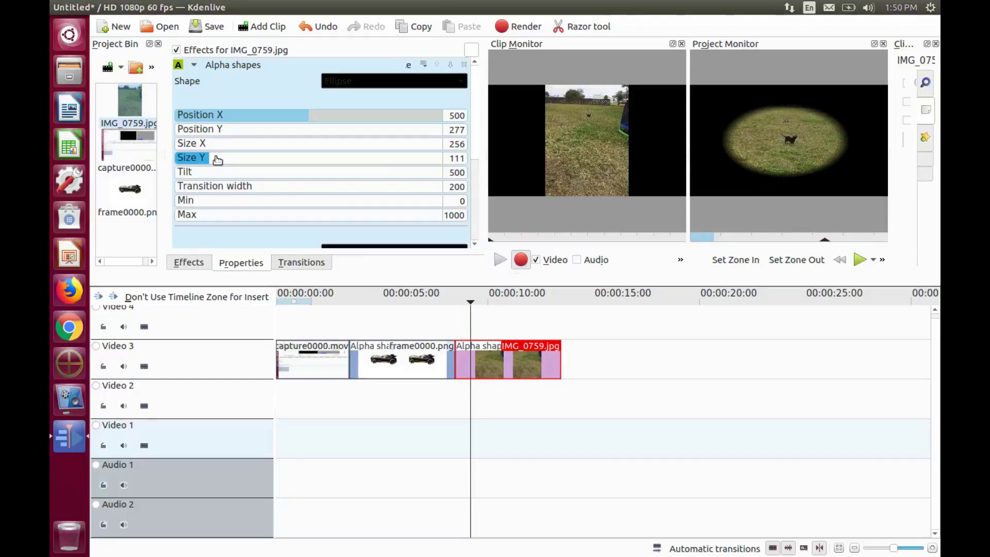
click(874, 45)
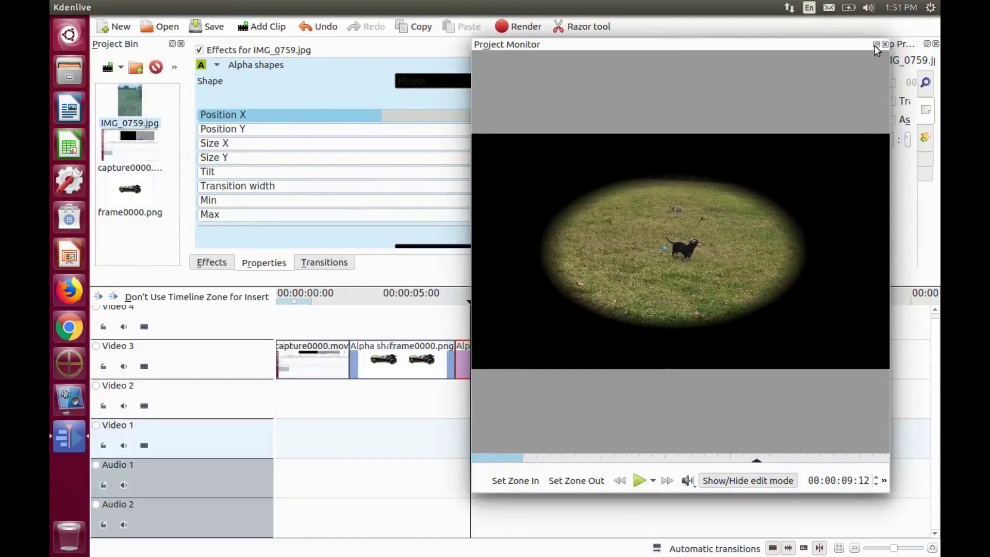
click(874, 45)
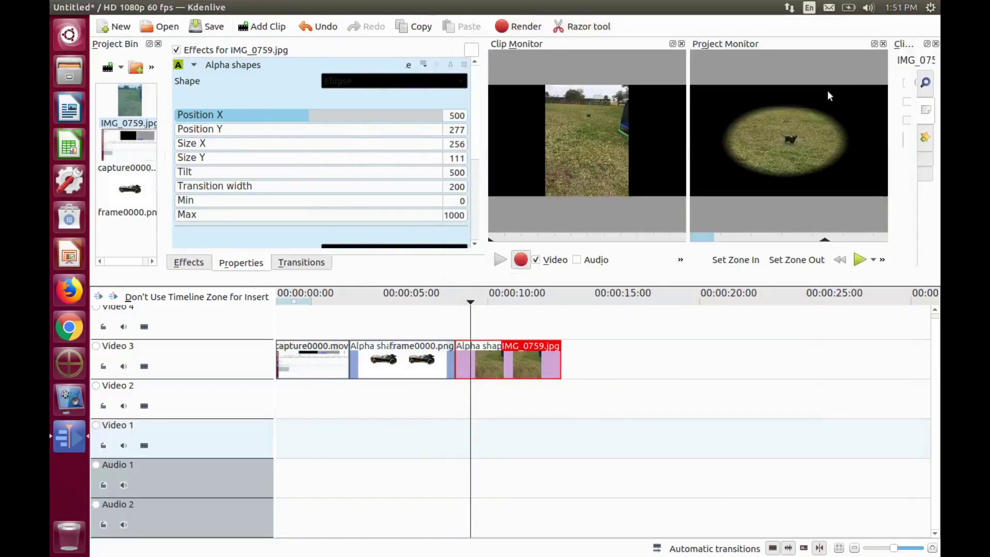